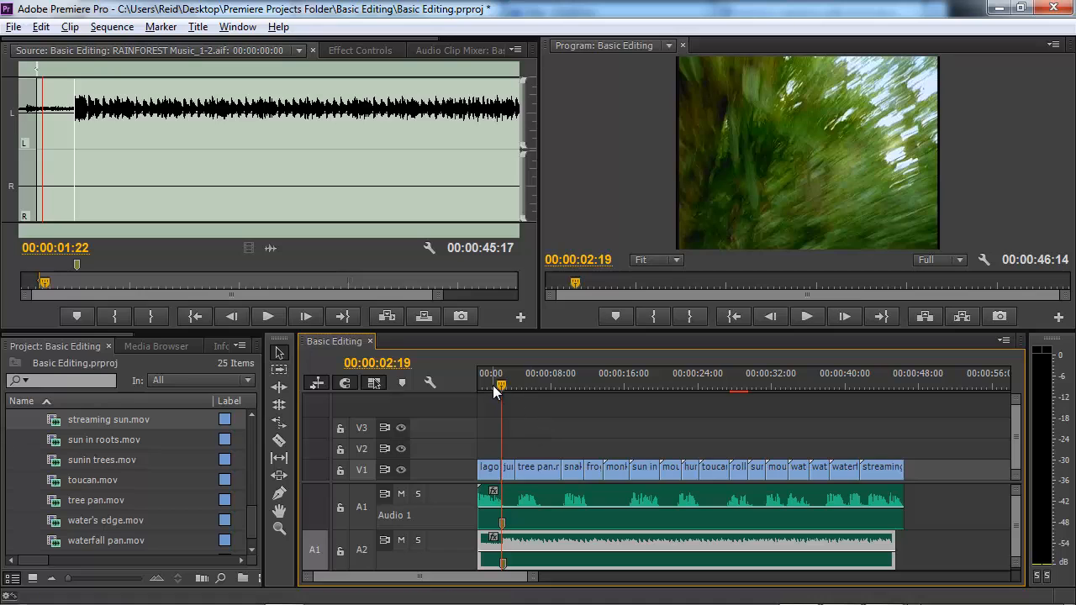
Play the sequence from its start to the beginning of the snake clip and open sloth.mov in the Source Monitor
{"action": "left_click_drag", "start_coordinate": [495, 384], "coordinate": [416, 388]}
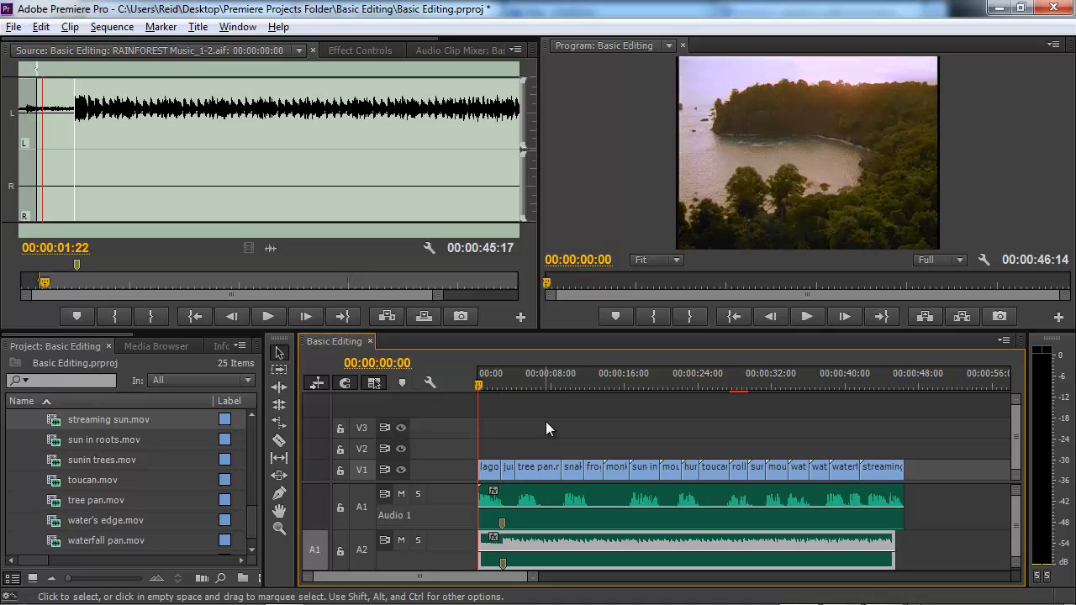
{"action": "key", "text": "space"}
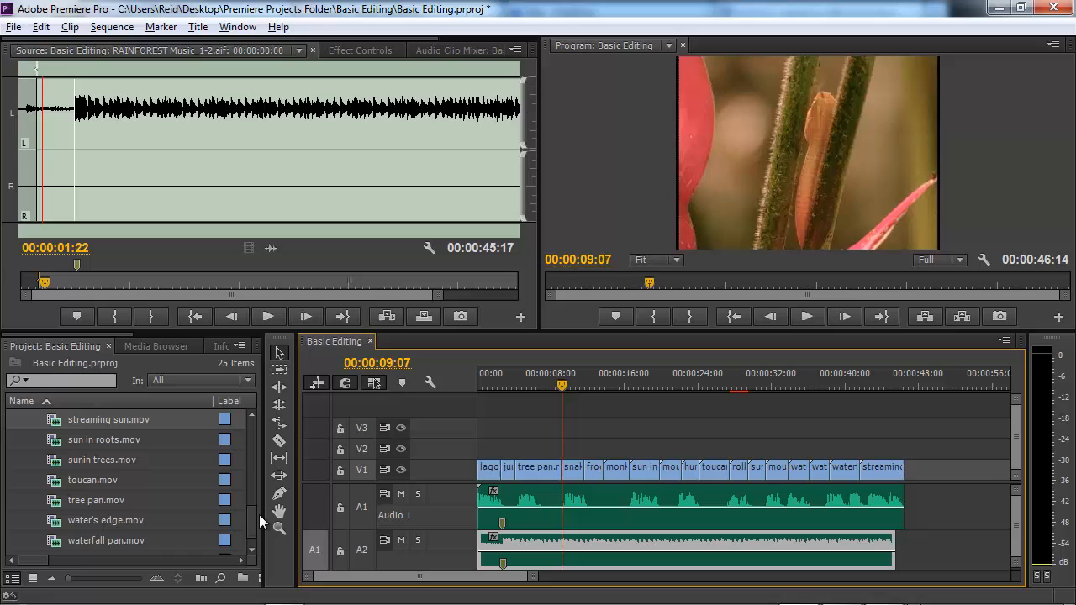
{"action": "scroll", "coordinate": [256, 517], "scroll_direction": "down", "scroll_amount": 1}
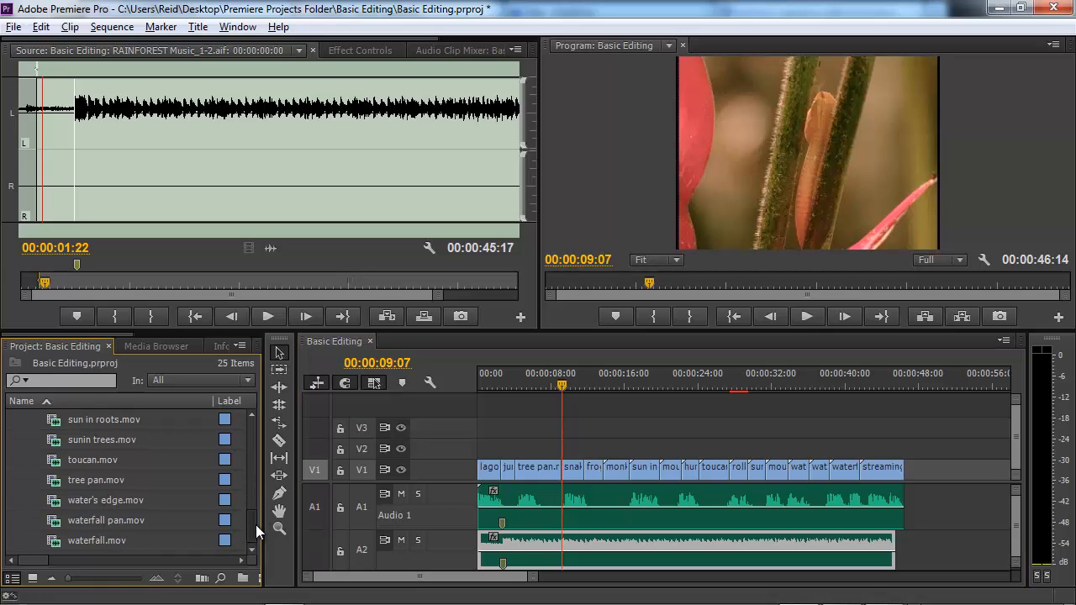
{"action": "left_click_drag", "start_coordinate": [256, 522], "coordinate": [251, 504]}
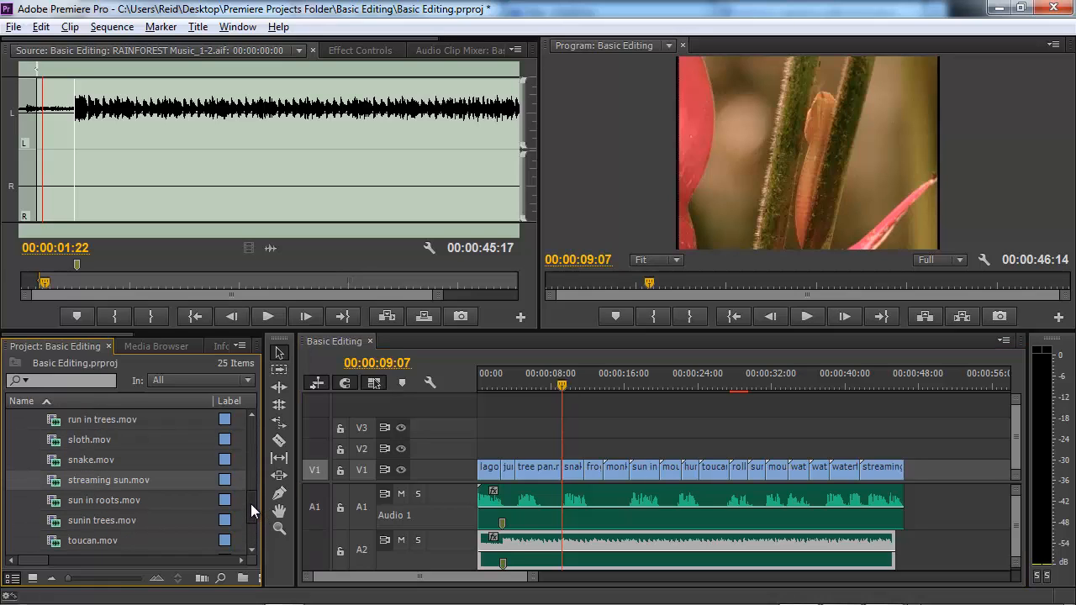
{"action": "double_click", "coordinate": [57, 441]}
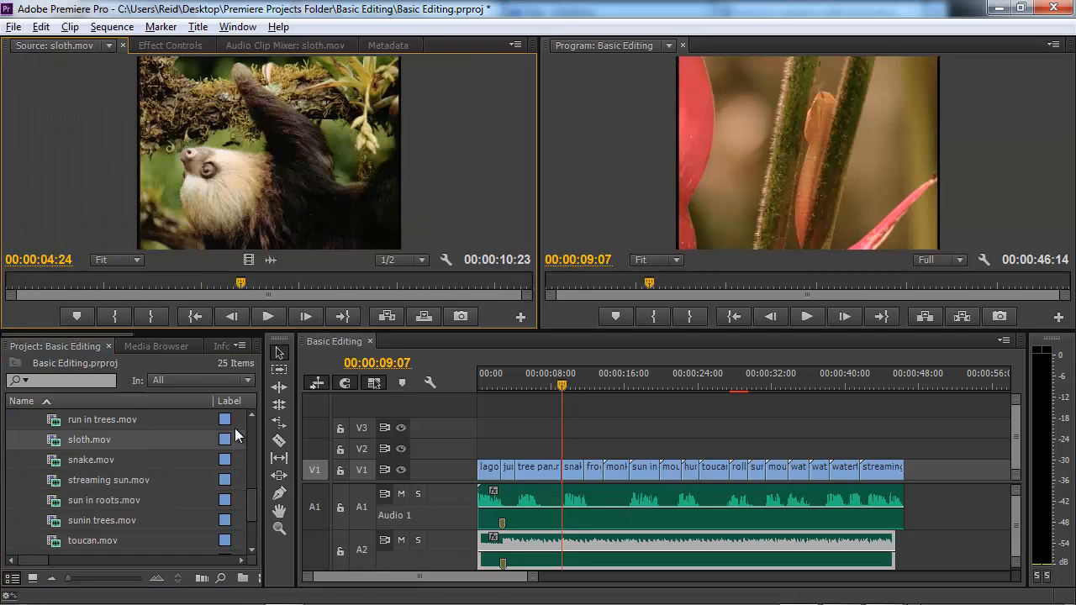
Mark a section of sloth.mov about 00:00:02:01 long, starting at source time 00:00:03:20
{"action": "left_click", "coordinate": [592, 396]}
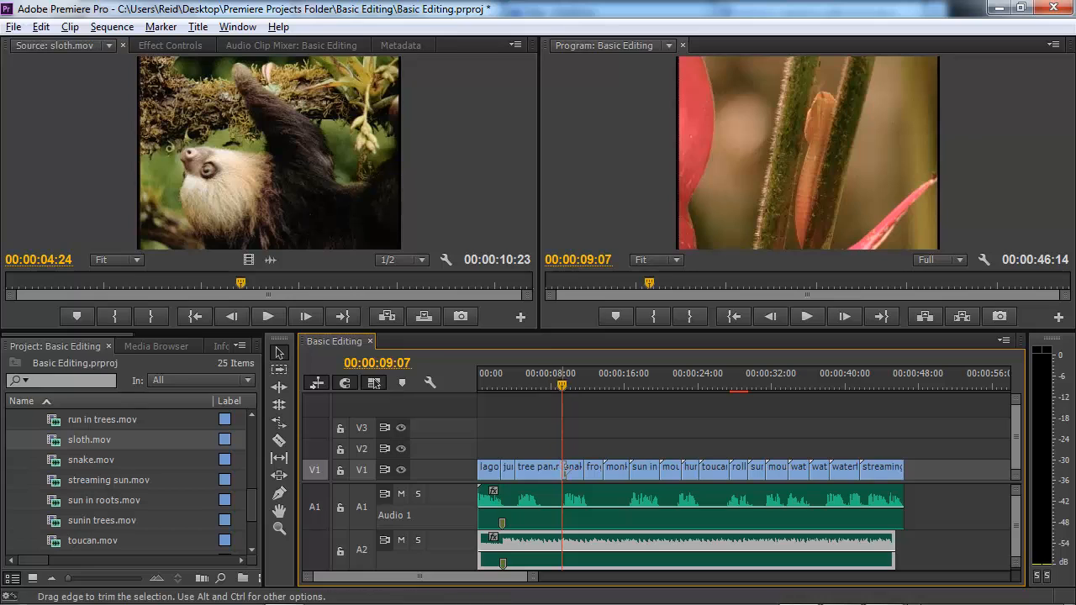
{"action": "mouse_move", "coordinate": [562, 382]}
{"action": "left_mouse_down"}
{"action": "mouse_move", "coordinate": [584, 382]}
{"action": "mouse_move", "coordinate": [558, 386]}
{"action": "left_mouse_up"}
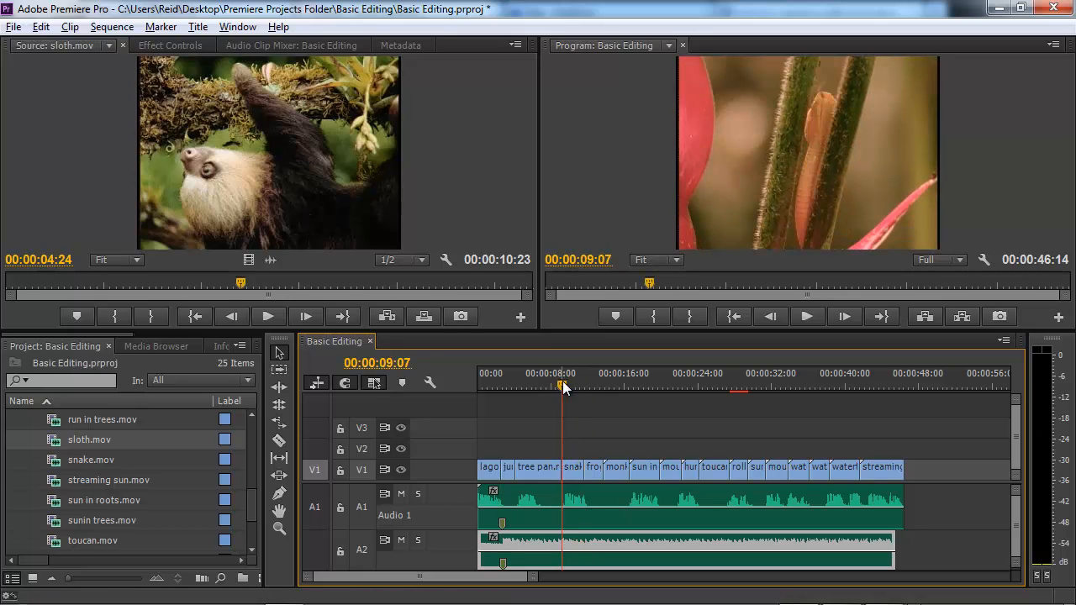
{"action": "left_click", "coordinate": [283, 284]}
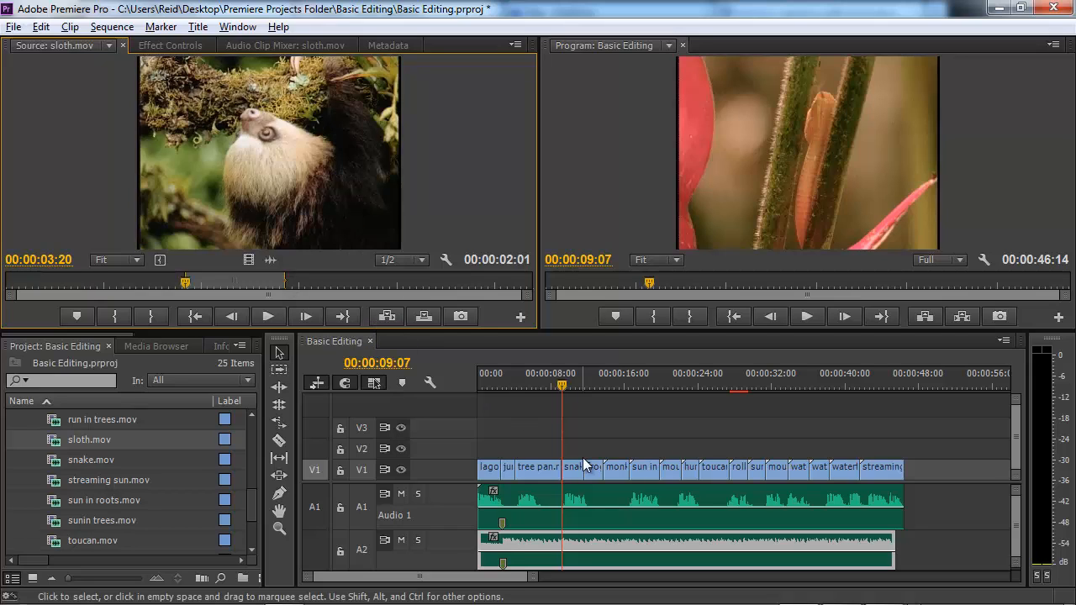
Lock audio tracks A1 and A2, try inserting the marked sloth section before the snake clip, and undo the insert
{"action": "left_click", "coordinate": [340, 507]}
{"action": "left_click", "coordinate": [343, 548]}
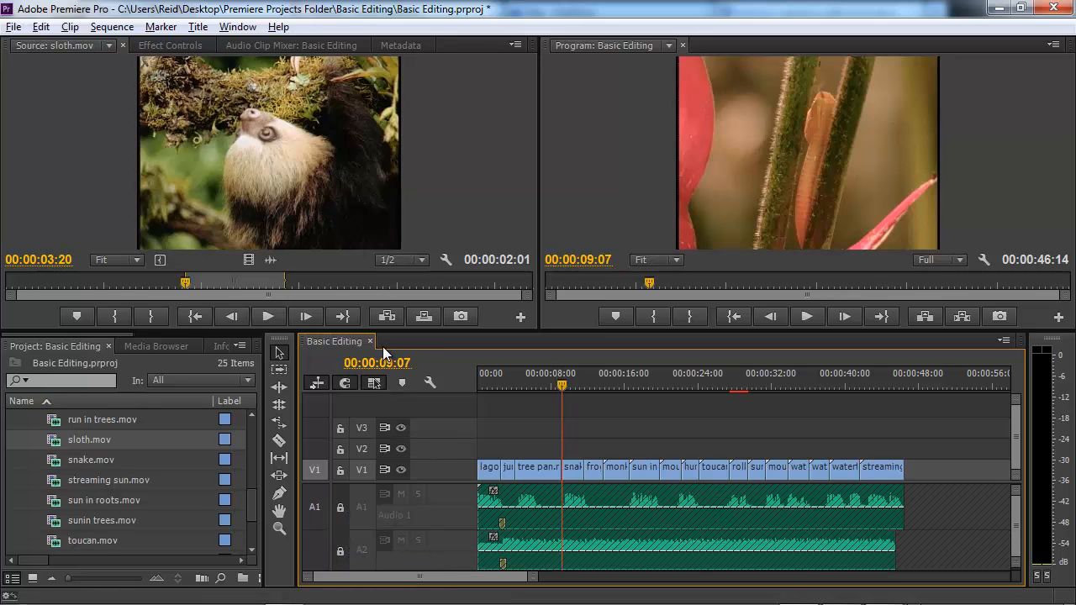
{"action": "left_click", "coordinate": [387, 320]}
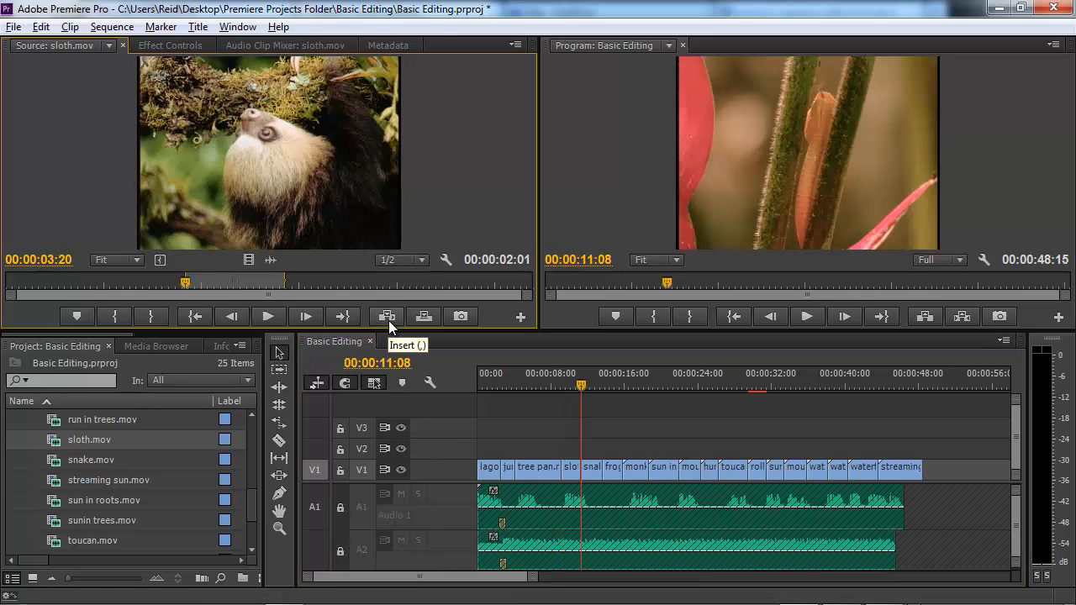
{"action": "key", "text": "ctrl+z"}
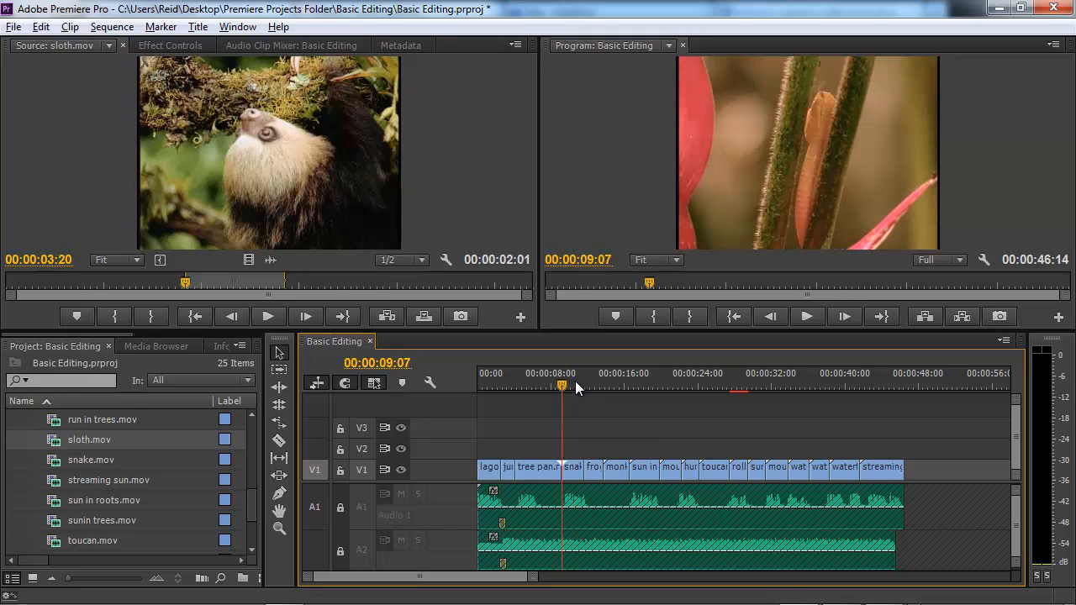
Place the playhead over the snake clip at 00:00:10:14 and unlock audio tracks A1 and A2
{"action": "left_click", "coordinate": [572, 383]}
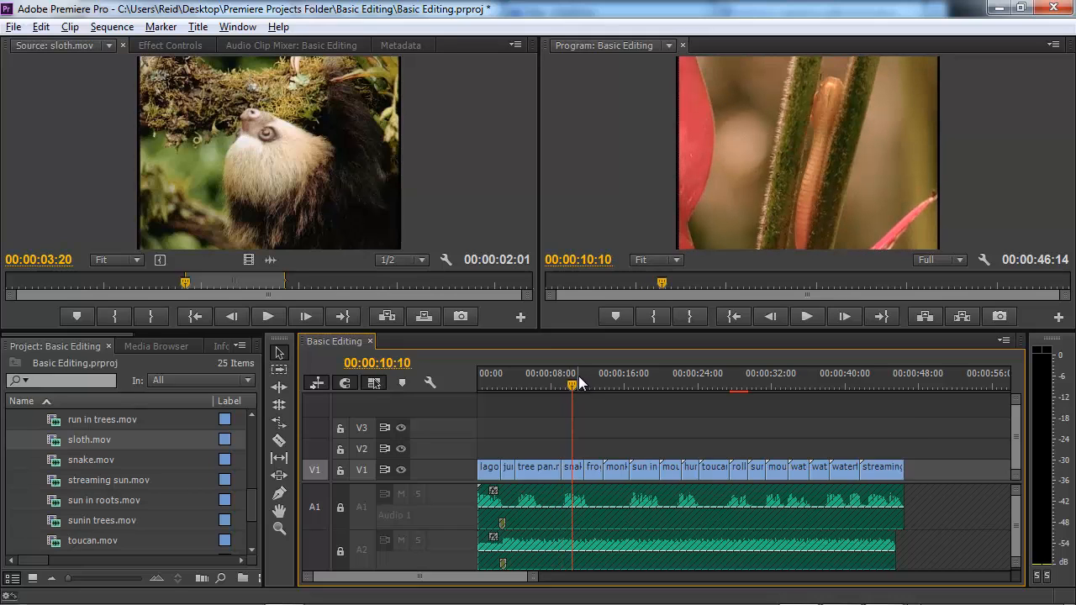
{"action": "key", "text": "="}
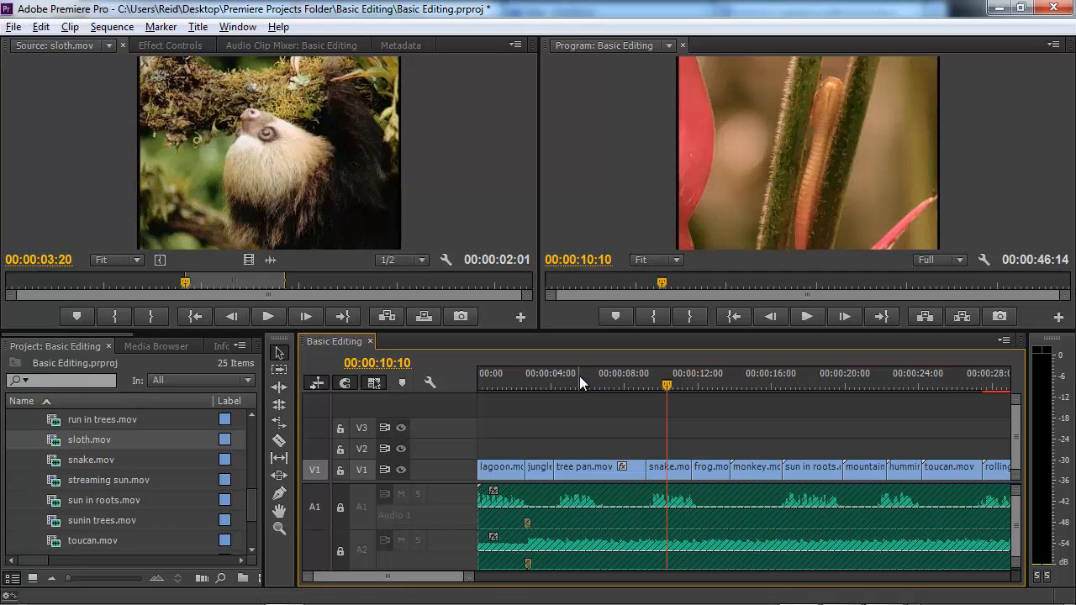
{"action": "left_click_drag", "start_coordinate": [668, 386], "coordinate": [672, 386]}
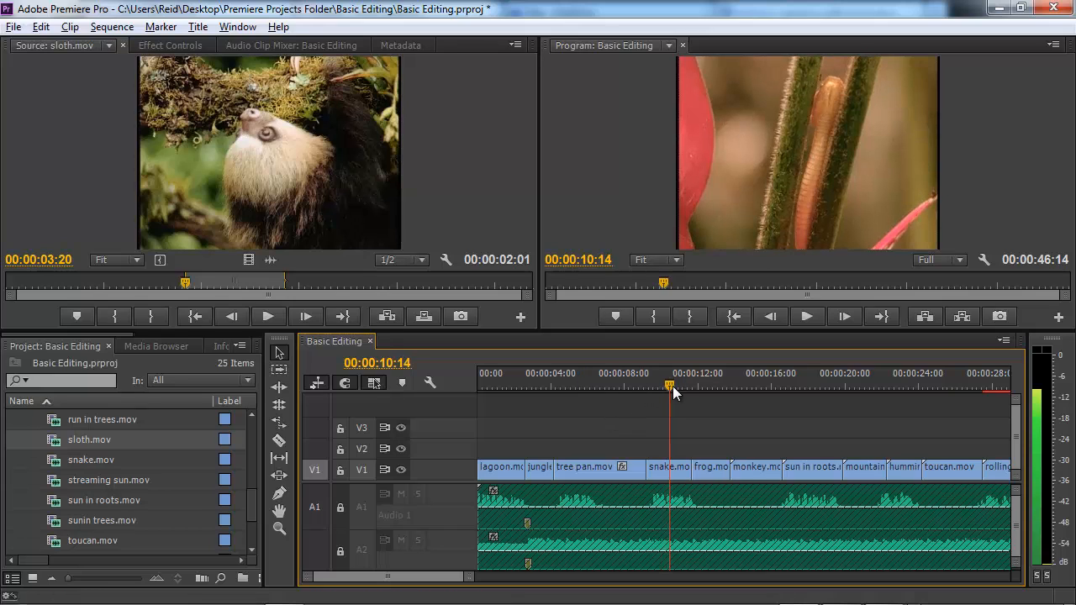
{"action": "left_click", "coordinate": [341, 508]}
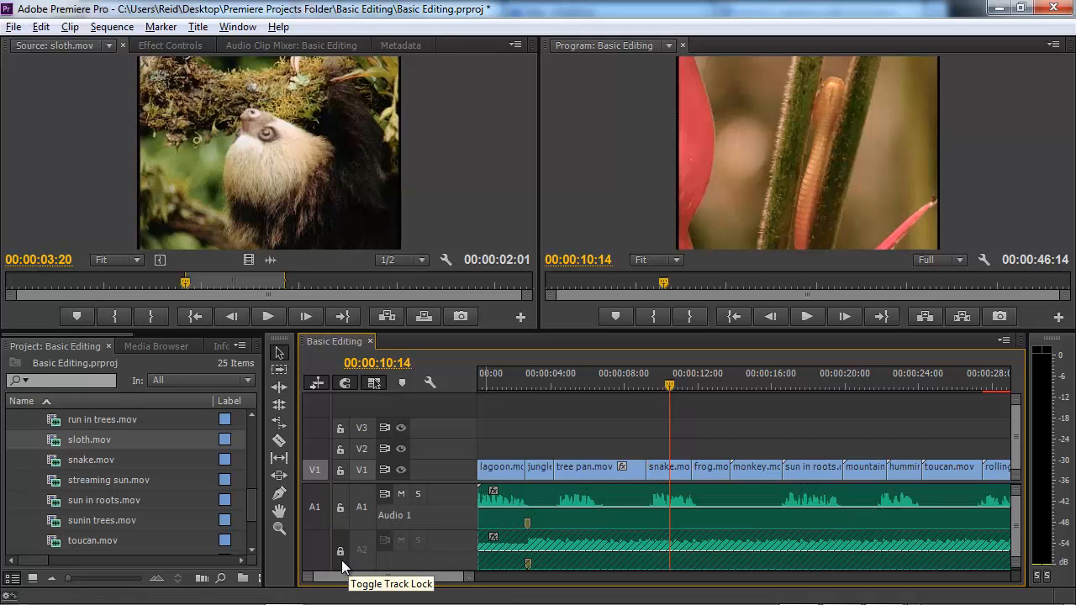
{"action": "left_click", "coordinate": [343, 558]}
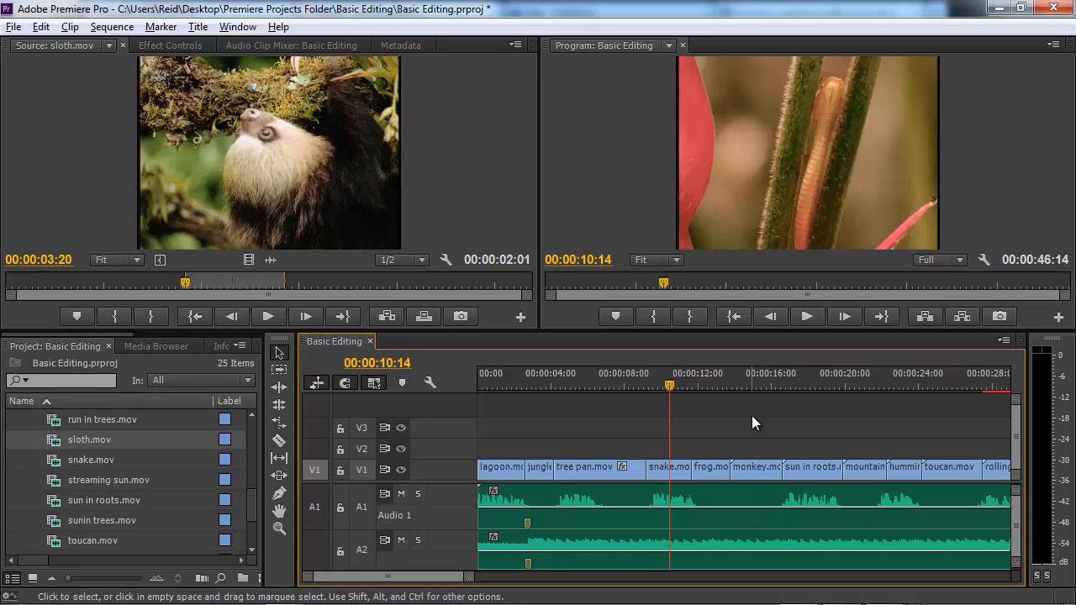
Mark the snake clip's range, overwrite it on V1 with sloth.mov from 00:00:03:20 without a source out point, and play back the edit
{"action": "mouse_move", "coordinate": [670, 384]}
{"action": "left_mouse_down"}
{"action": "mouse_move", "coordinate": [657, 385]}
{"action": "mouse_move", "coordinate": [670, 384]}
{"action": "left_mouse_up"}
{"action": "key", "text": "x"}
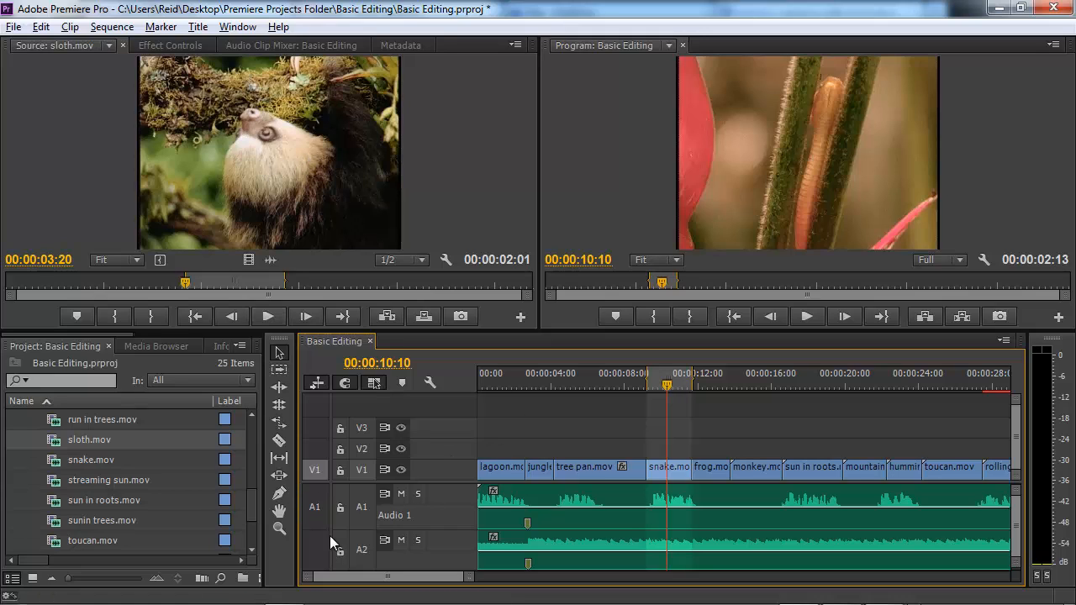
{"action": "left_click", "coordinate": [315, 469]}
{"action": "left_click", "coordinate": [269, 168]}
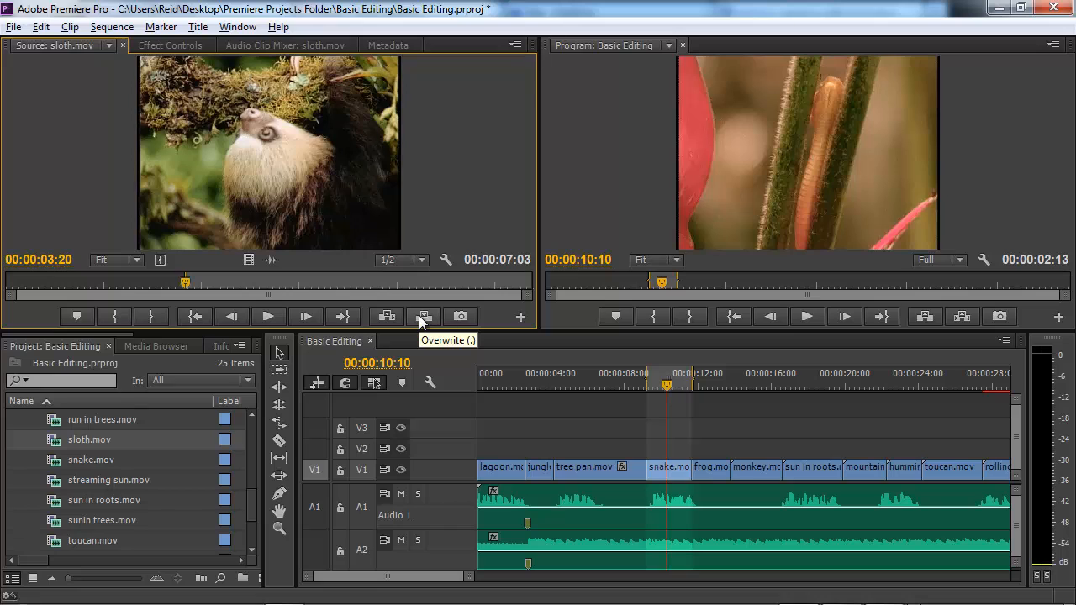
{"action": "left_click", "coordinate": [418, 315]}
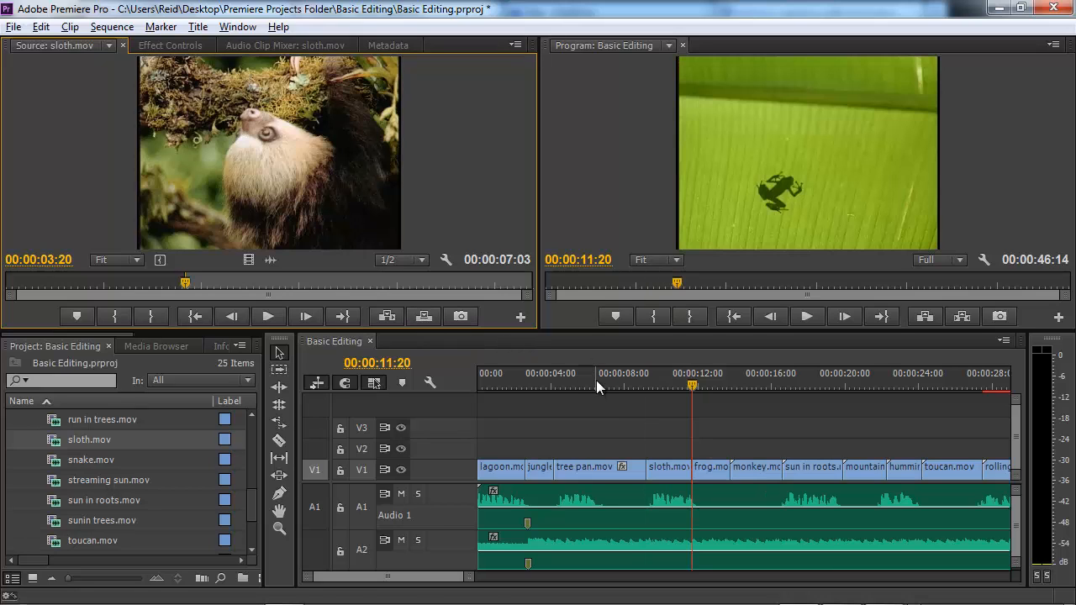
{"action": "key", "text": "minus"}
{"action": "key", "text": "space"}
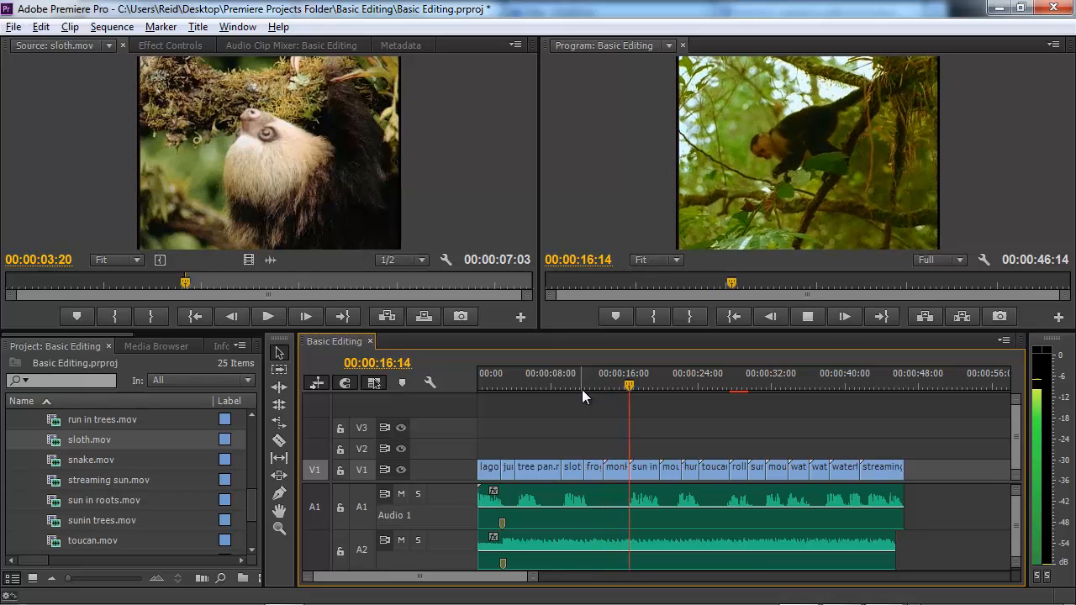
Try moving the monkey clip directly after the sloth clip as a plain overwrite, and undo the move
{"action": "left_click_drag", "start_coordinate": [760, 473], "coordinate": [721, 476]}
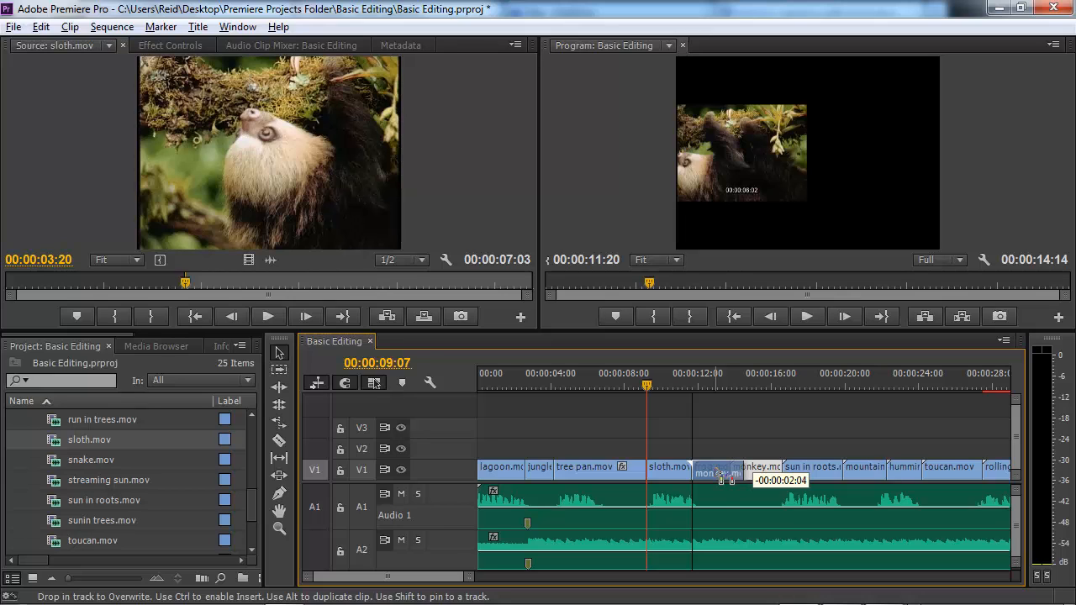
{"action": "left_click_drag", "start_coordinate": [720, 475], "coordinate": [718, 474]}
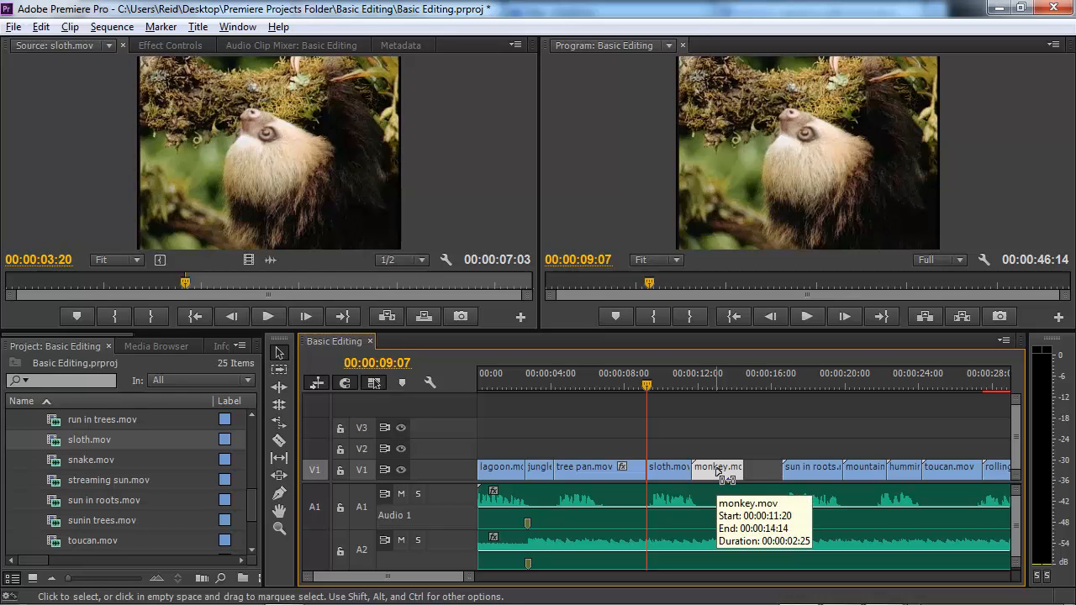
{"action": "key", "text": "ctrl+z"}
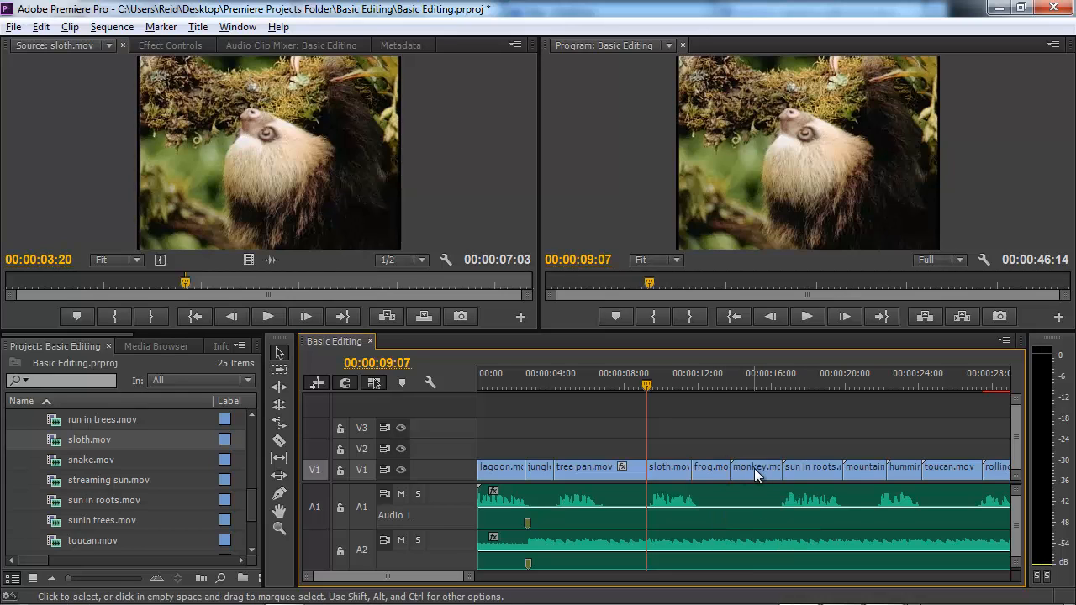
Rearrange the monkey clip to sit between the sloth and frog clips, shifting only the clips on V1
{"action": "left_click_drag", "start_coordinate": [754, 468], "coordinate": [720, 473]}
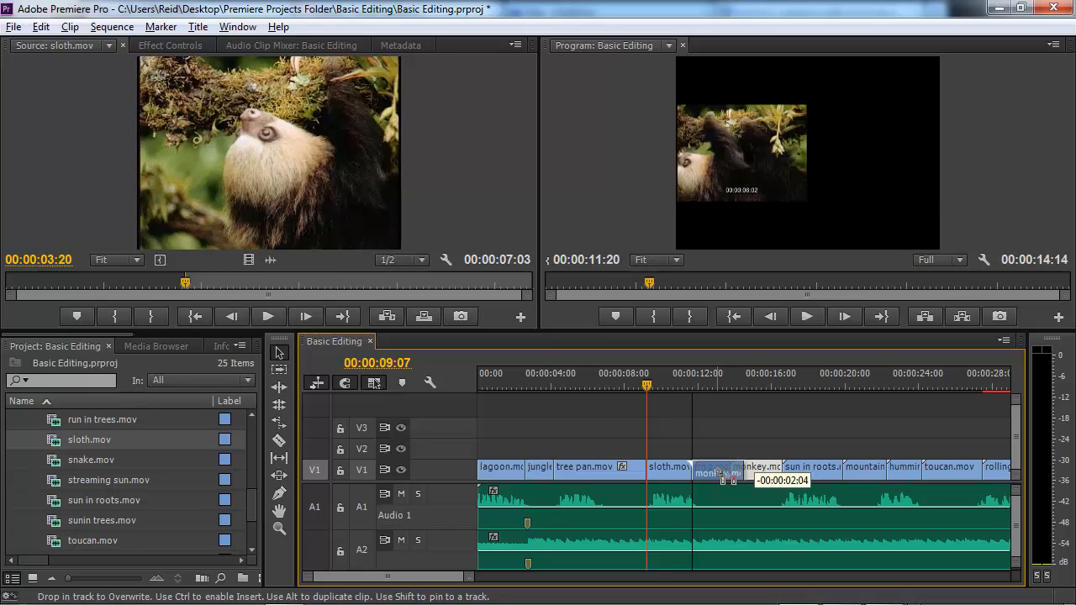
{"action": "key", "text": "ctrl+alt"}
{"action": "left_click_drag", "start_coordinate": [720, 473], "coordinate": [721, 474]}
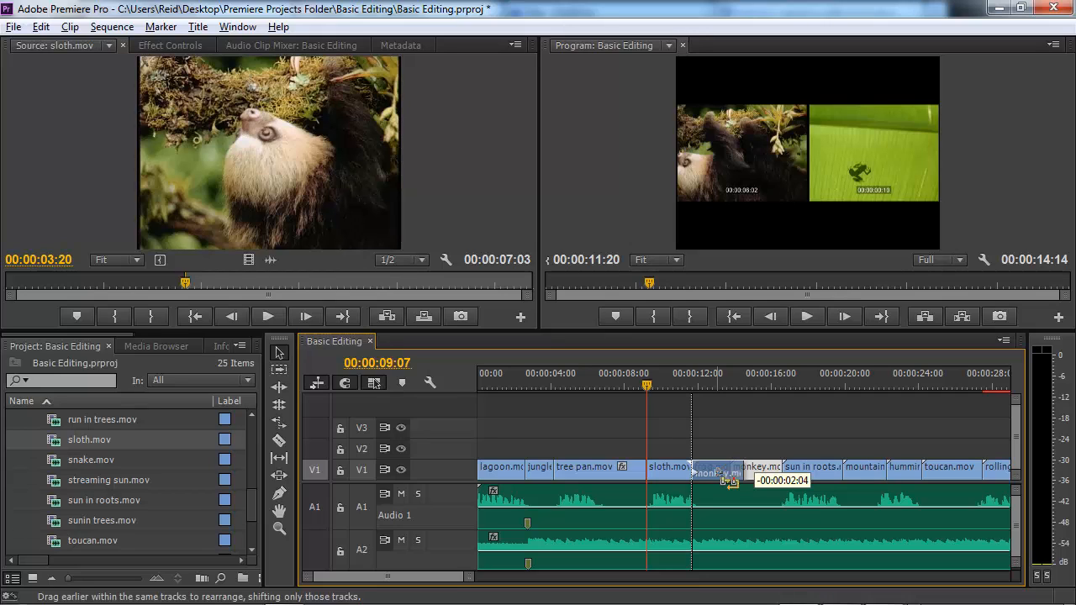
{"action": "left_click_drag", "start_coordinate": [720, 474], "coordinate": [713, 471]}
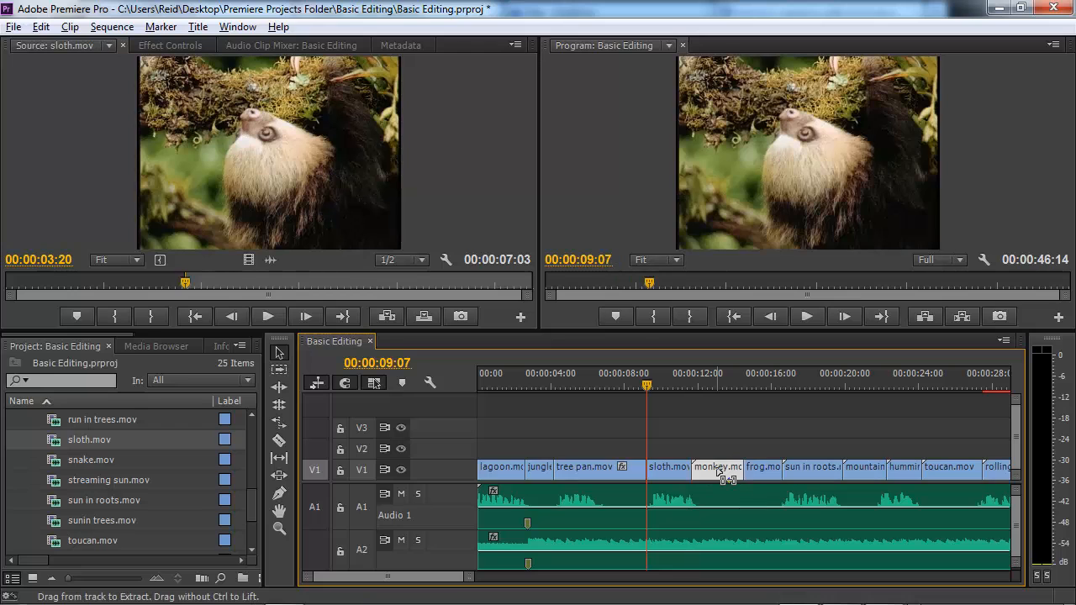
Play back the rearranged section to check the sloth and monkey clips and the cuts around them
{"action": "left_click", "coordinate": [667, 384]}
{"action": "key", "text": "space"}
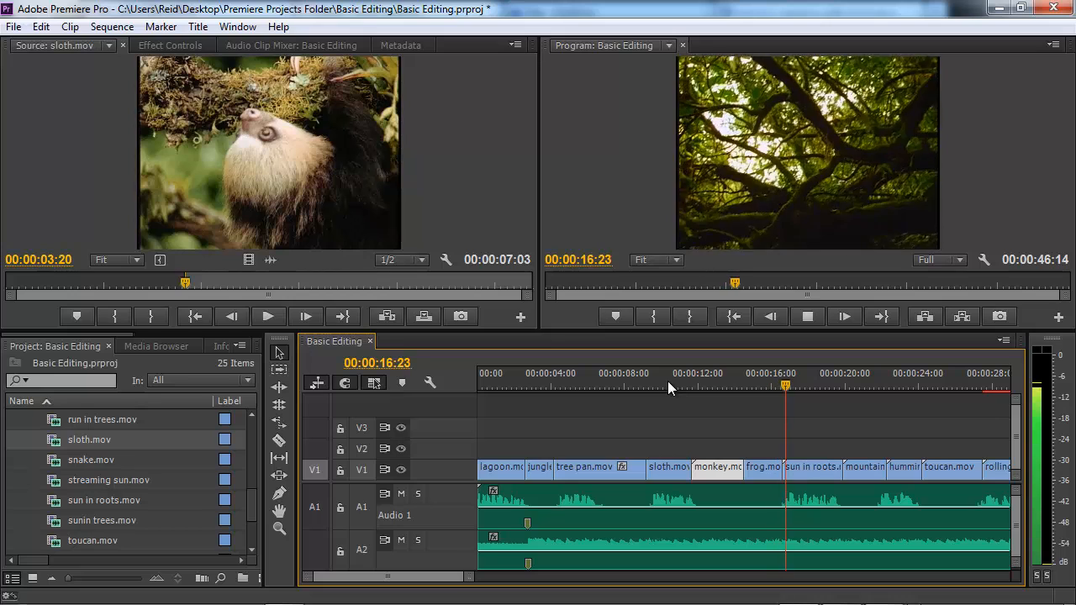
{"action": "key", "text": "space"}
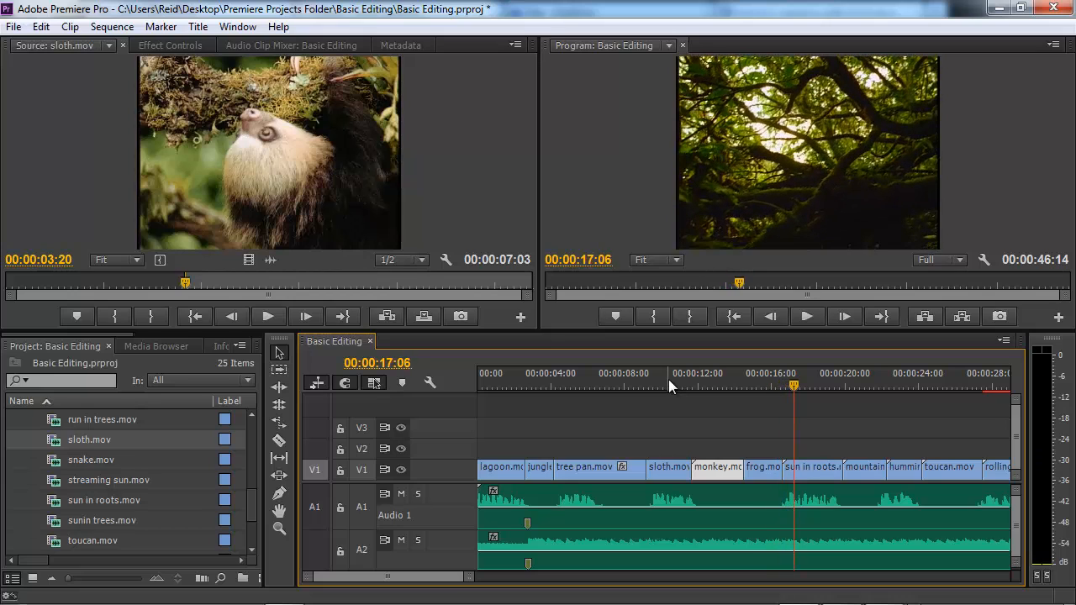
{"action": "left_click", "coordinate": [706, 409]}
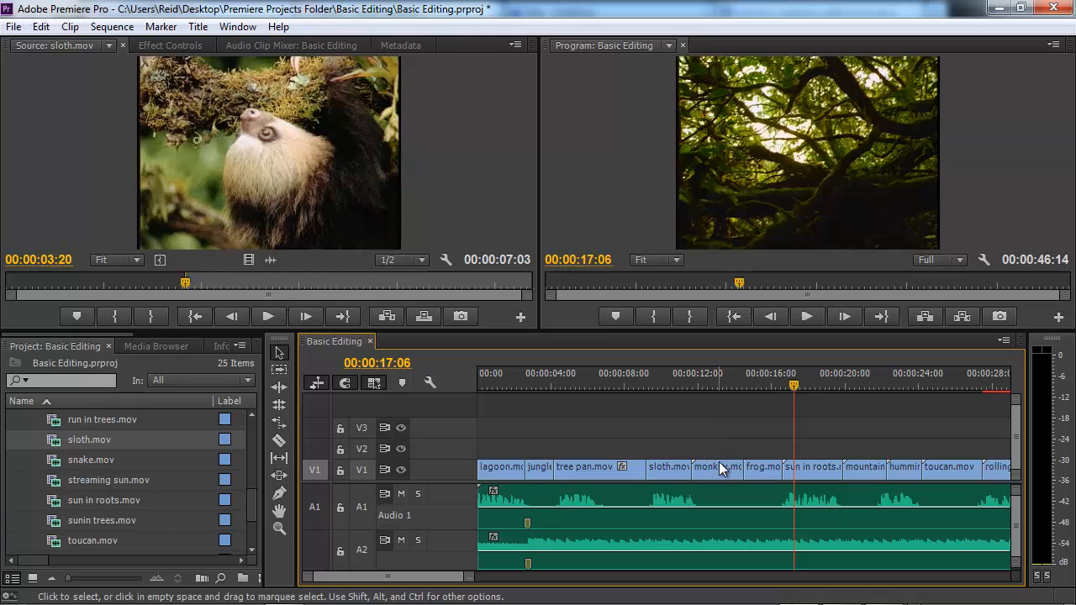
{"action": "left_click_drag", "start_coordinate": [715, 385], "coordinate": [664, 378]}
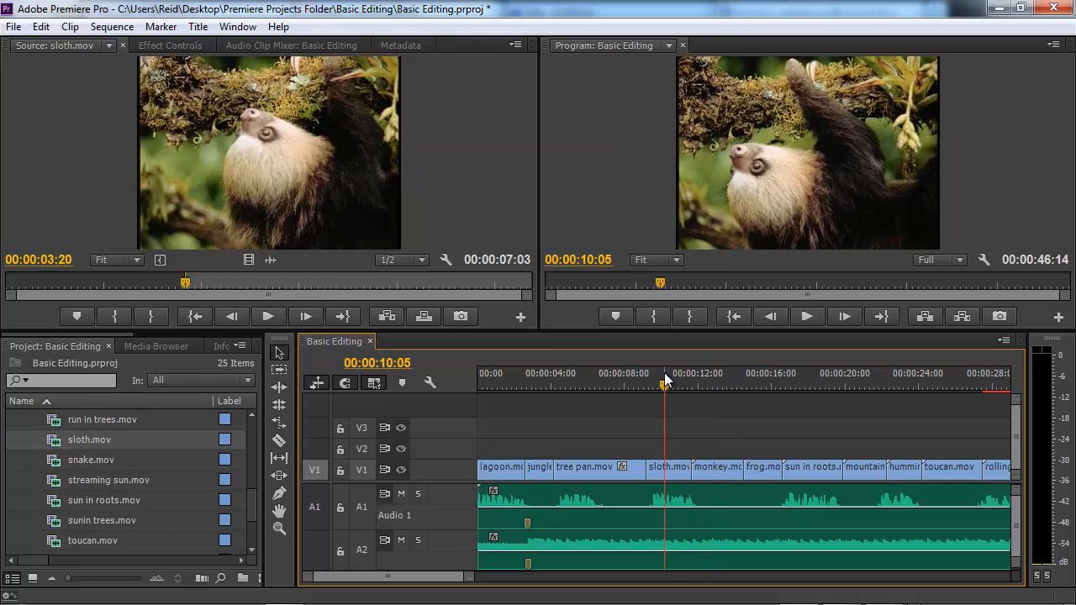
{"action": "key", "text": "space"}
{"action": "key", "text": "space"}
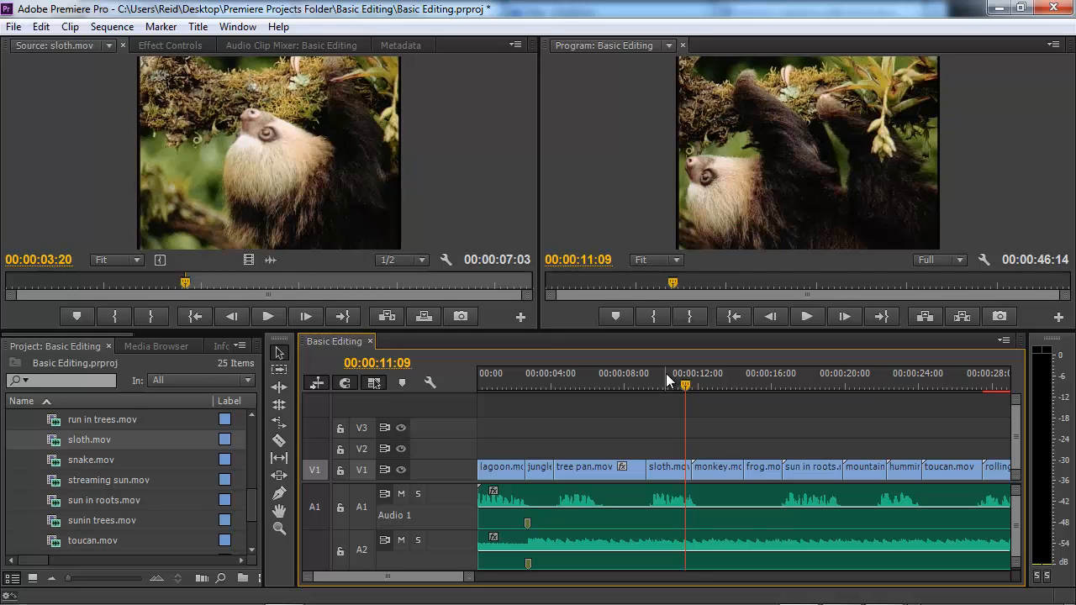
{"action": "key", "text": "space"}
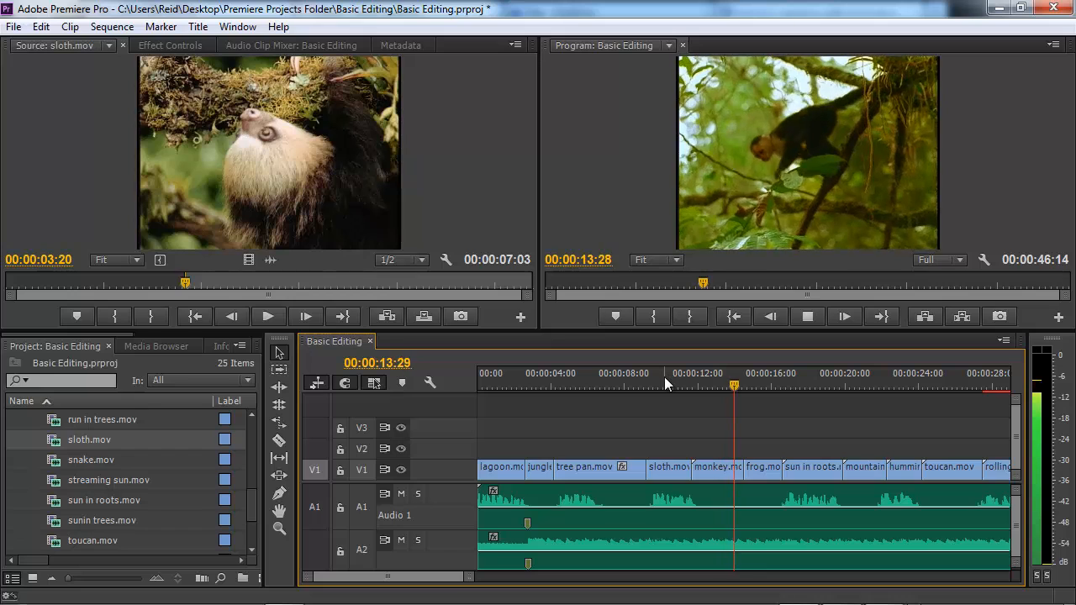
{"action": "left_click", "coordinate": [717, 386]}
{"action": "left_click", "coordinate": [715, 380]}
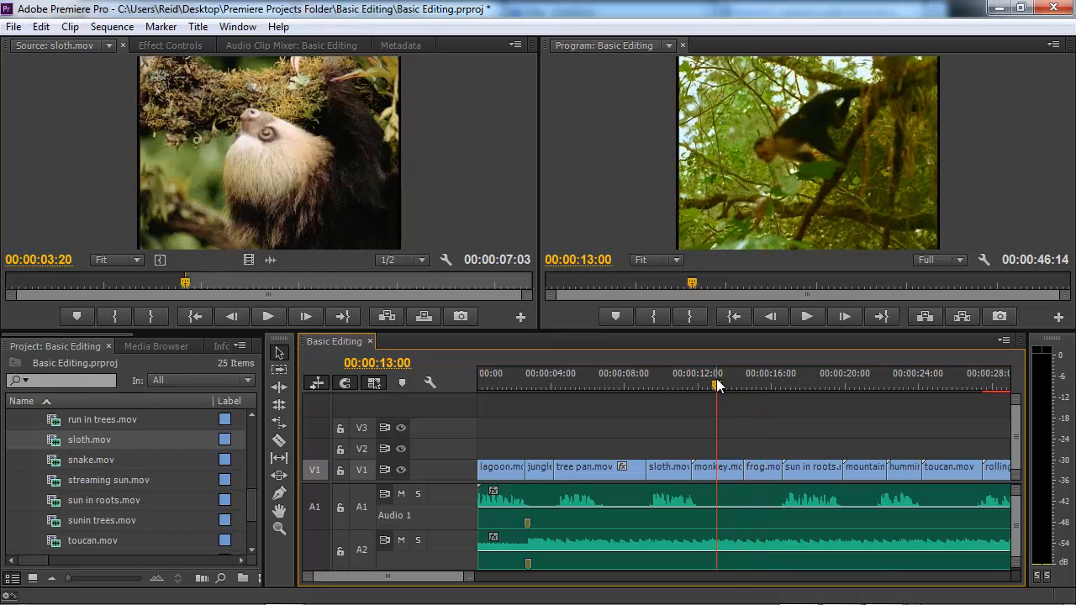
Open the V1 monkey clip in the source monitor and slip its footage so the shot starts at source time 00:00:03:10
{"action": "left_click", "coordinate": [279, 459]}
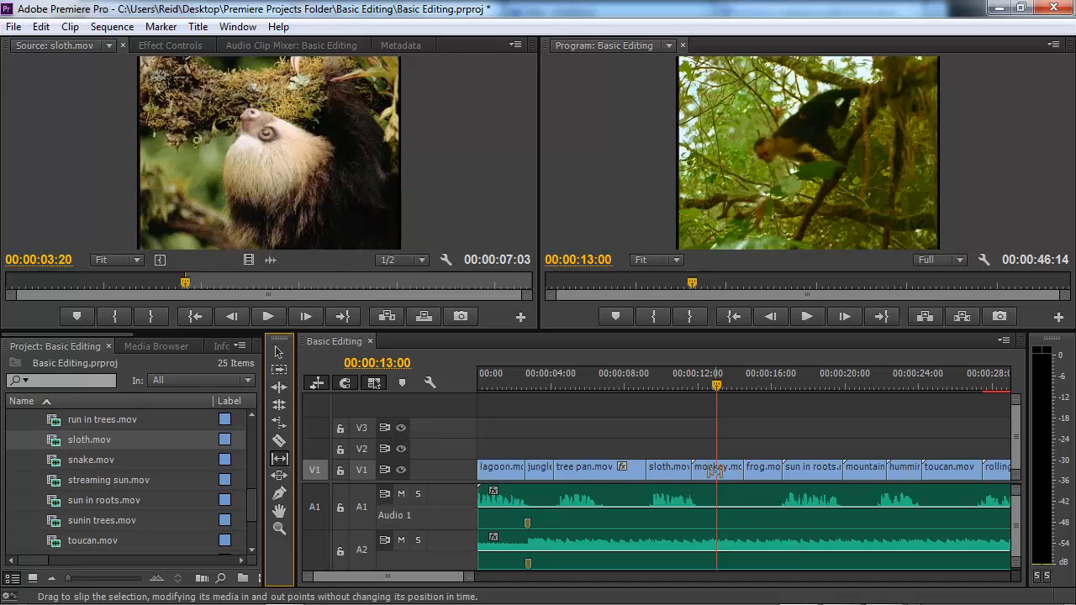
{"action": "double_click", "coordinate": [713, 472]}
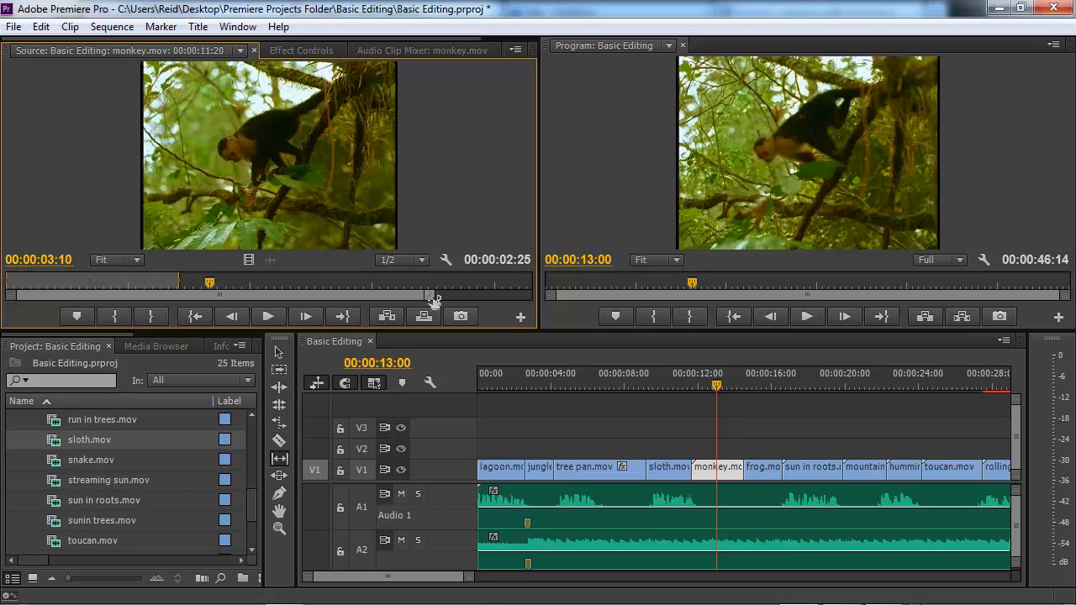
{"action": "left_click_drag", "start_coordinate": [431, 296], "coordinate": [478, 300]}
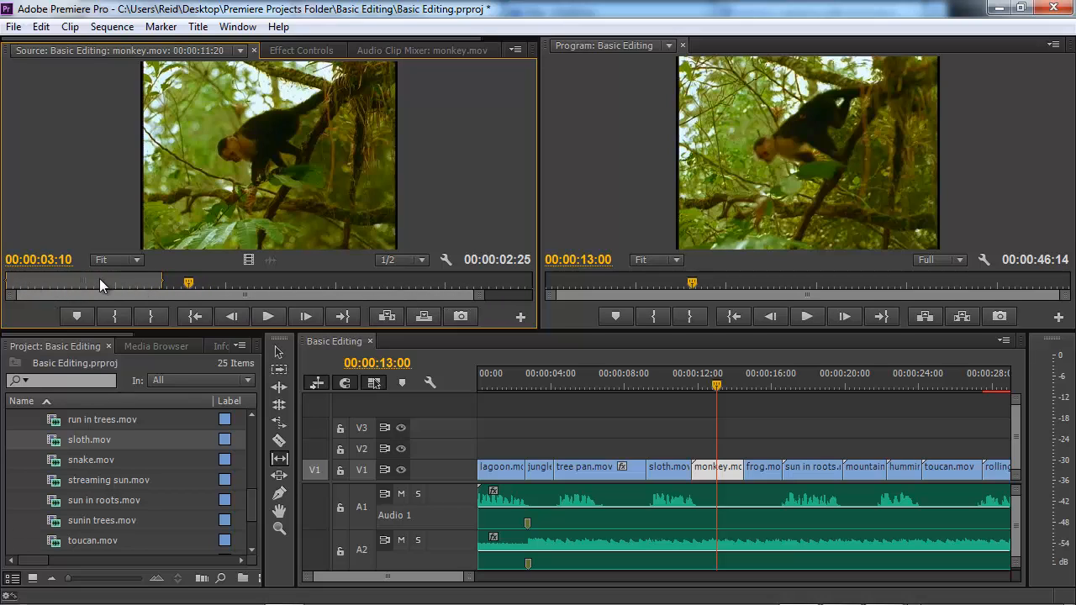
{"action": "left_click_drag", "start_coordinate": [149, 280], "coordinate": [185, 284]}
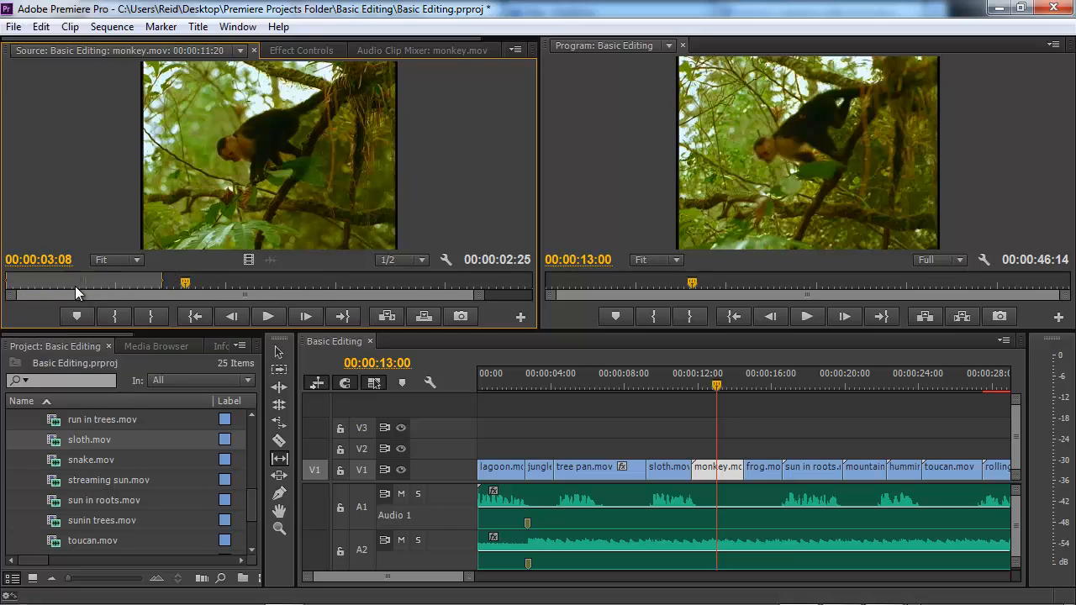
{"action": "left_click", "coordinate": [282, 460]}
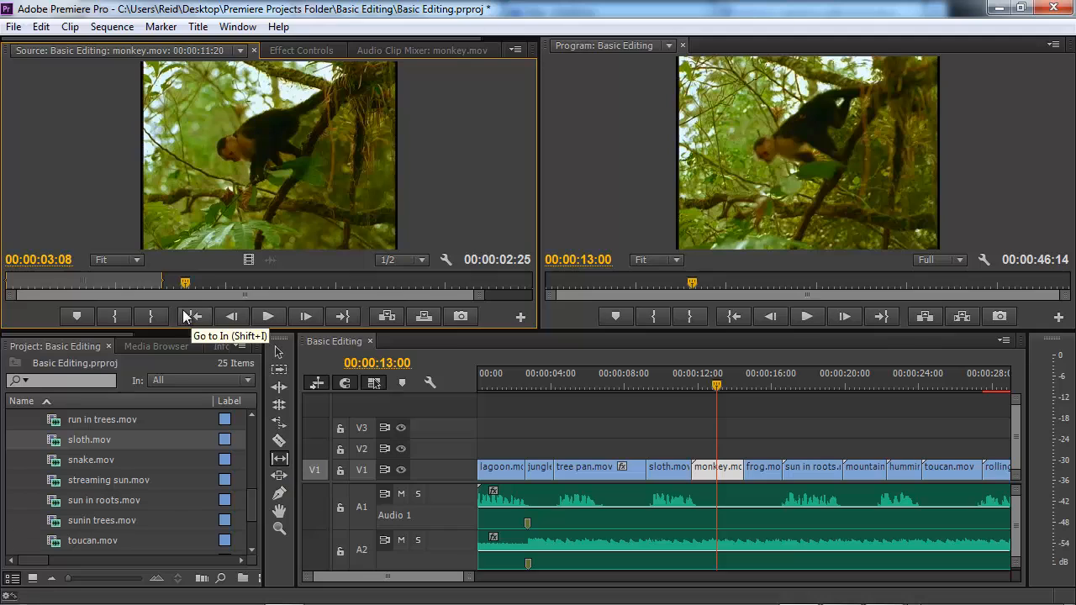
{"action": "left_click", "coordinate": [75, 280]}
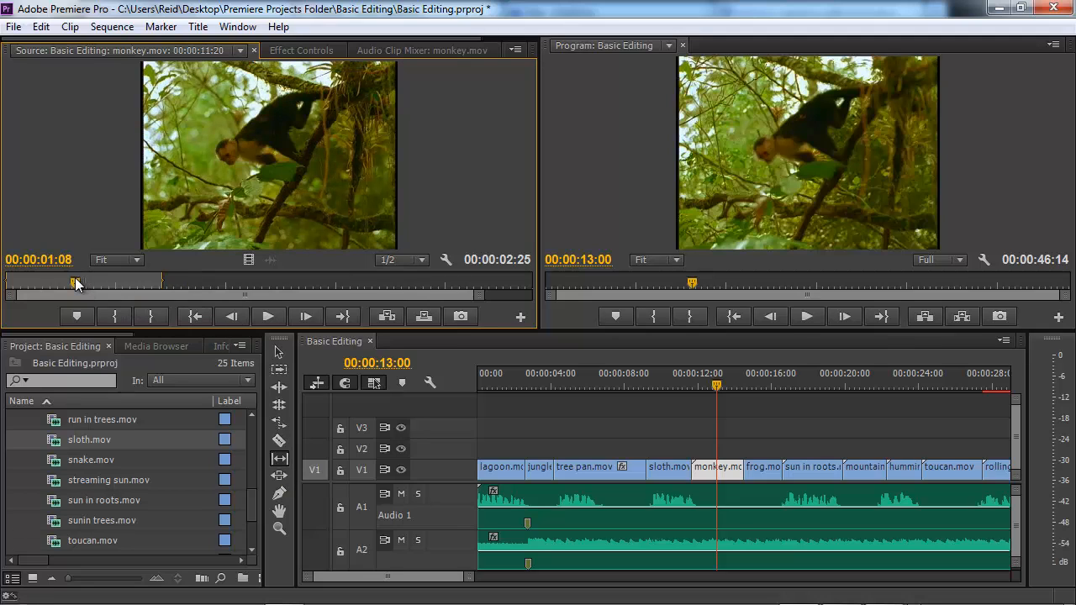
{"action": "left_click", "coordinate": [188, 283]}
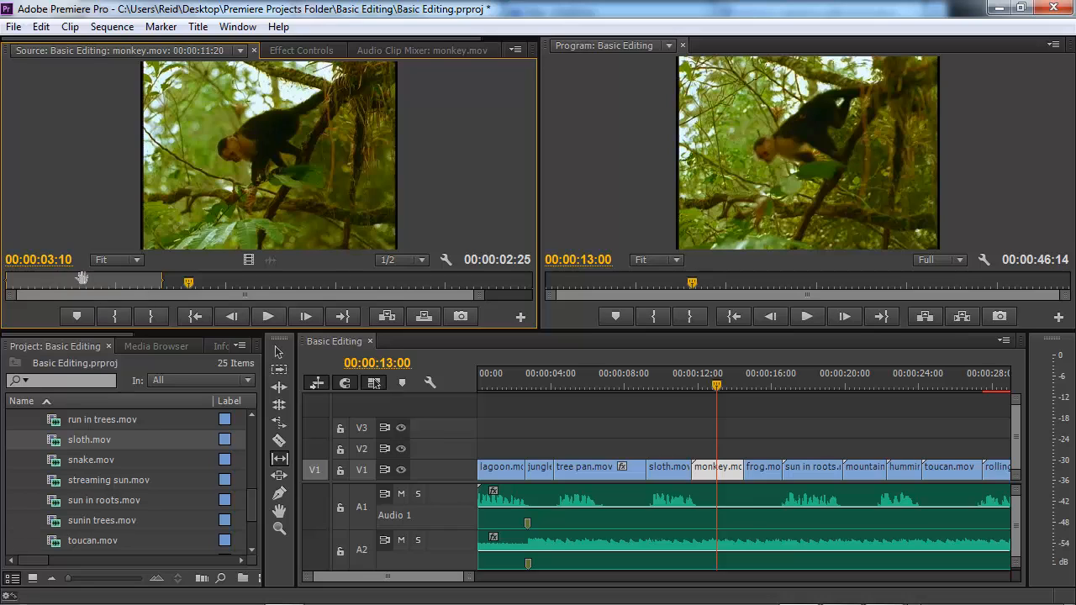
{"action": "left_click_drag", "start_coordinate": [82, 277], "coordinate": [93, 282]}
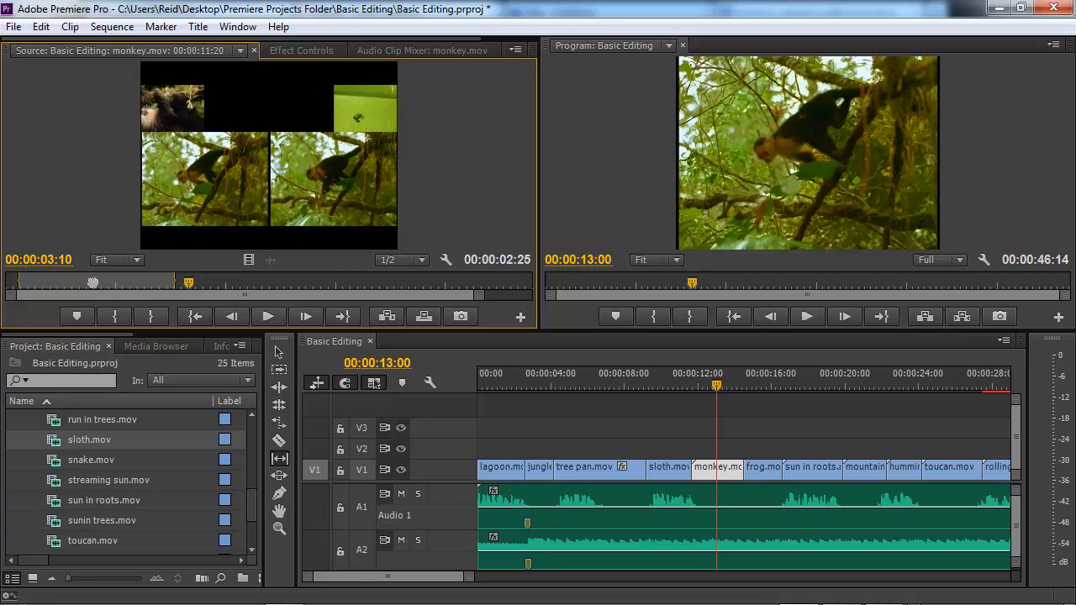
{"action": "left_click_drag", "start_coordinate": [92, 283], "coordinate": [93, 283]}
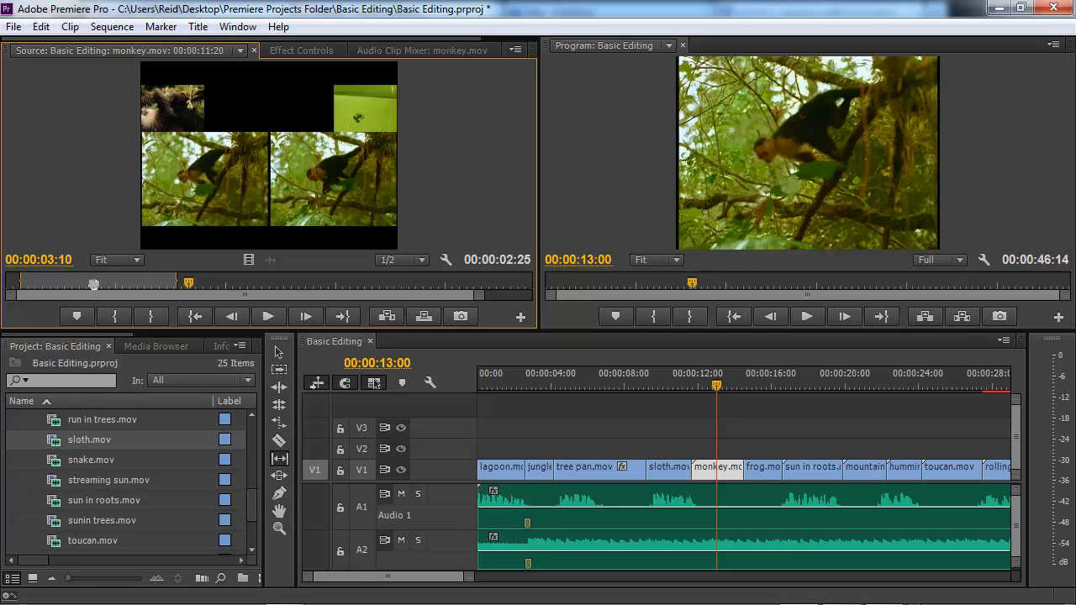
{"action": "left_click_drag", "start_coordinate": [94, 284], "coordinate": [263, 285]}
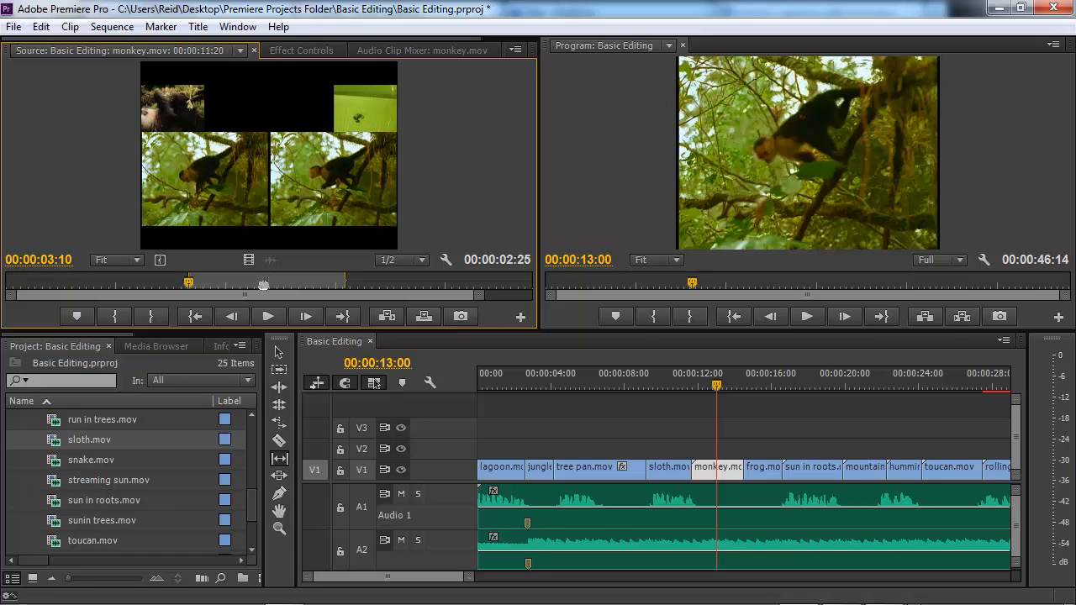
{"action": "left_click_drag", "start_coordinate": [263, 285], "coordinate": [265, 292]}
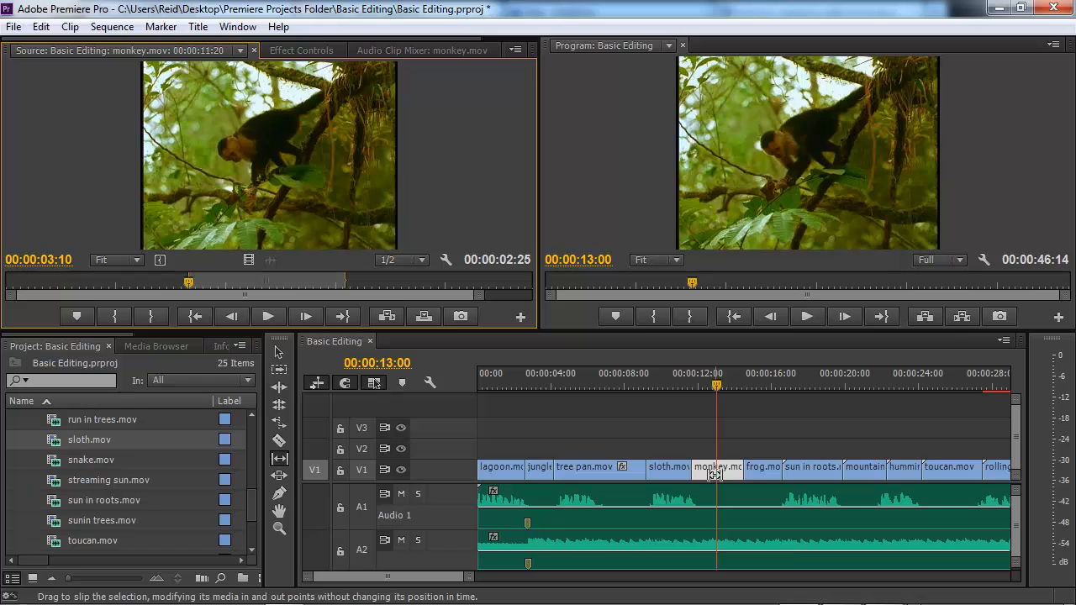
Play back from the sloth clip into the frog clip to check the slipped monkey shot
{"action": "left_click_drag", "start_coordinate": [716, 387], "coordinate": [658, 391]}
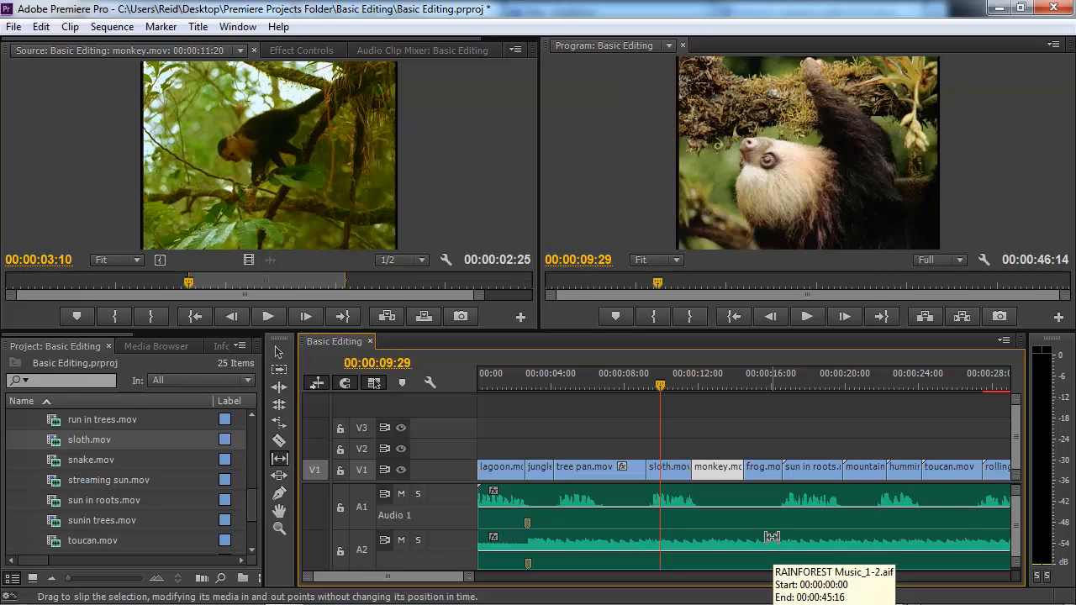
{"action": "key", "text": "space"}
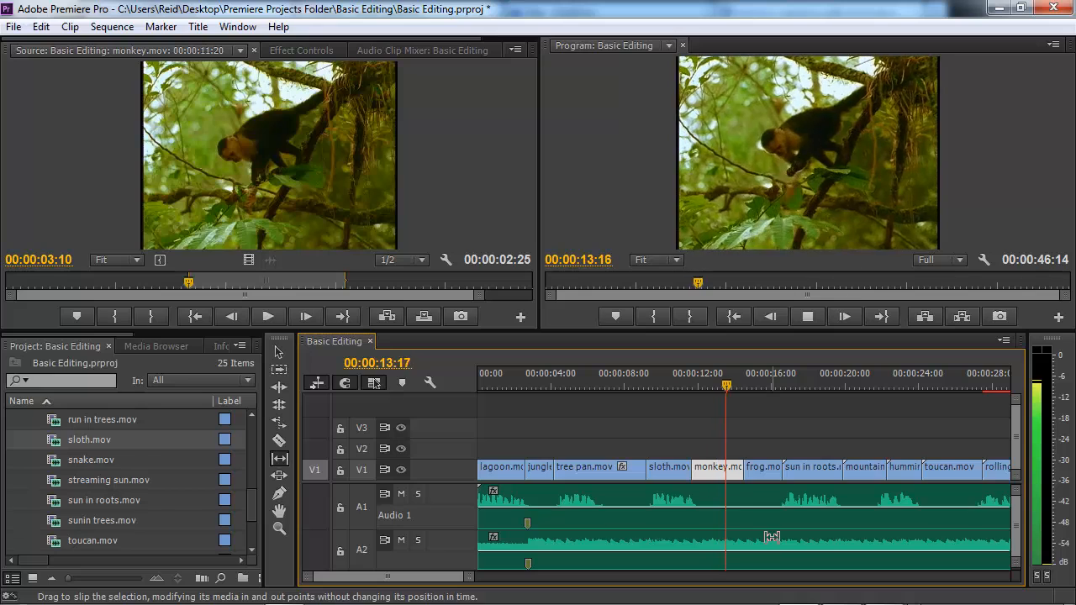
{"action": "key", "text": "space"}
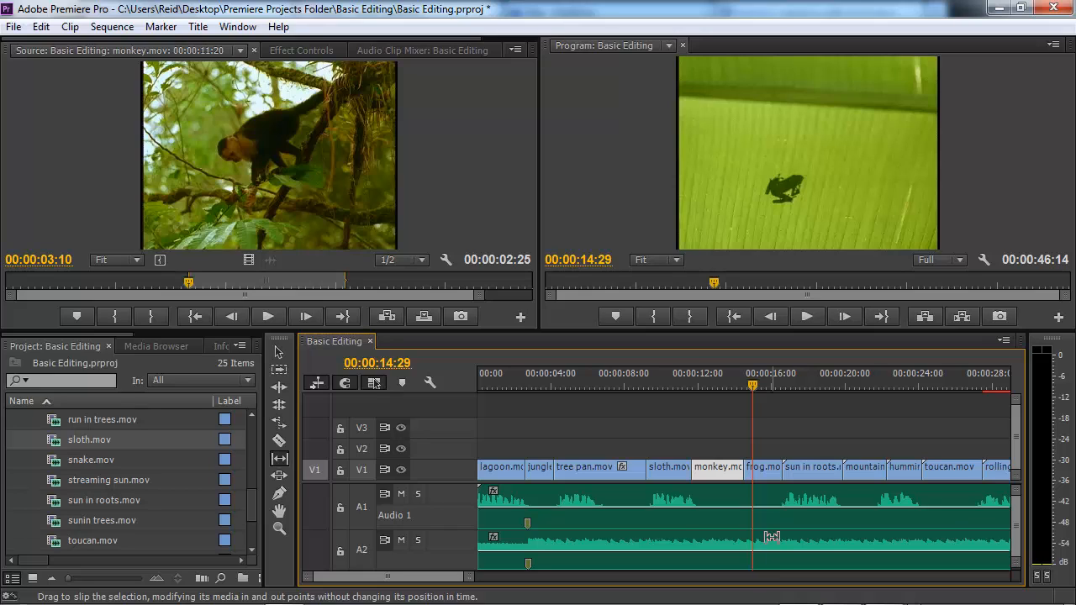
Skim the sequence past the frog clip and play through the toucan clip to review its action
{"action": "key", "text": "minus"}
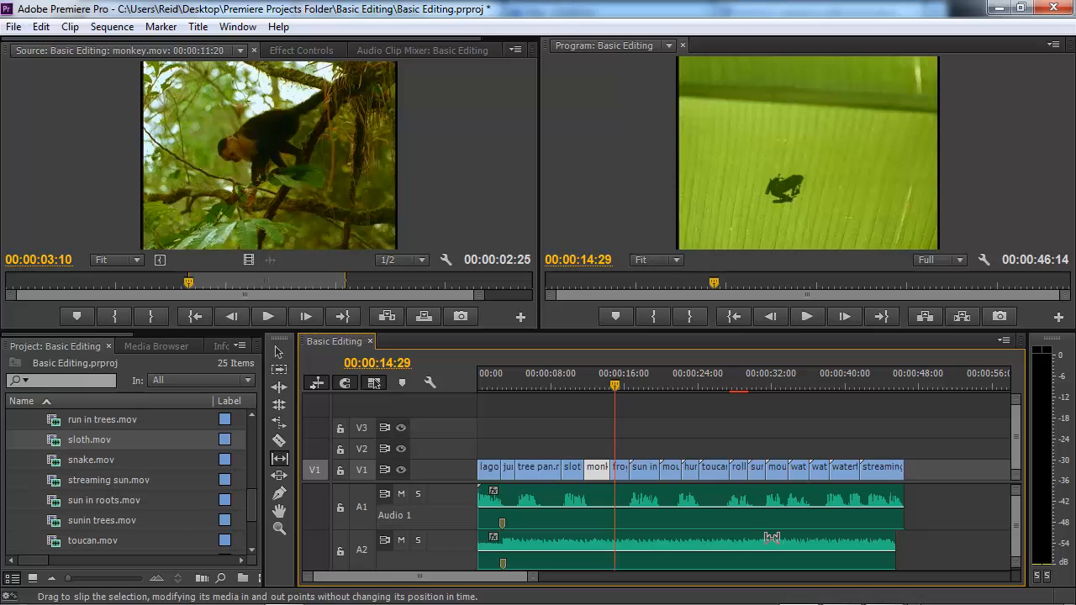
{"action": "left_click", "coordinate": [632, 380]}
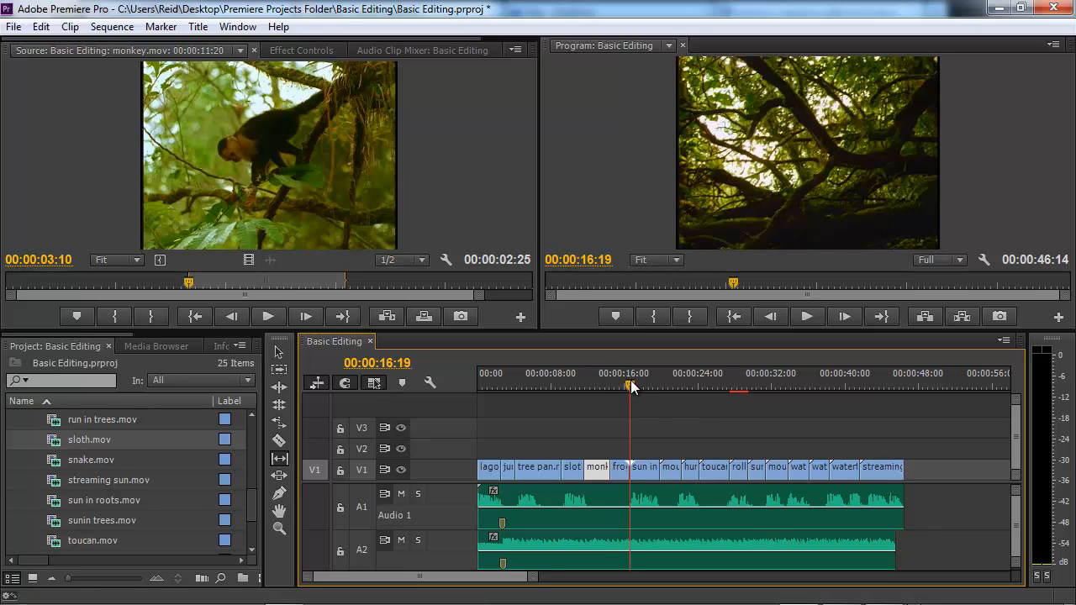
{"action": "left_click", "coordinate": [645, 379]}
{"action": "left_click_drag", "start_coordinate": [654, 384], "coordinate": [678, 377]}
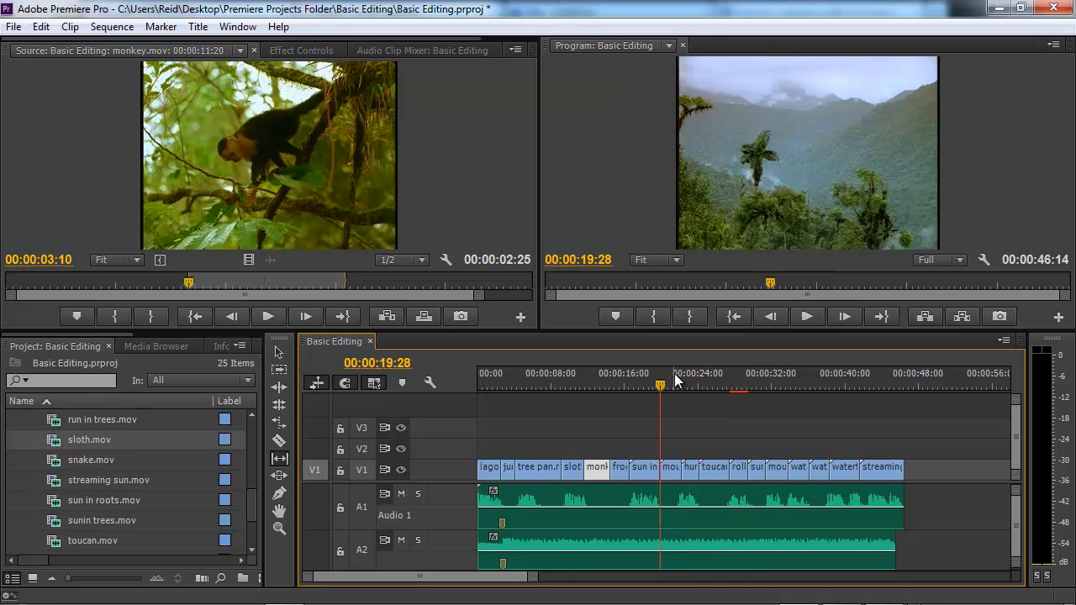
{"action": "left_click", "coordinate": [696, 380]}
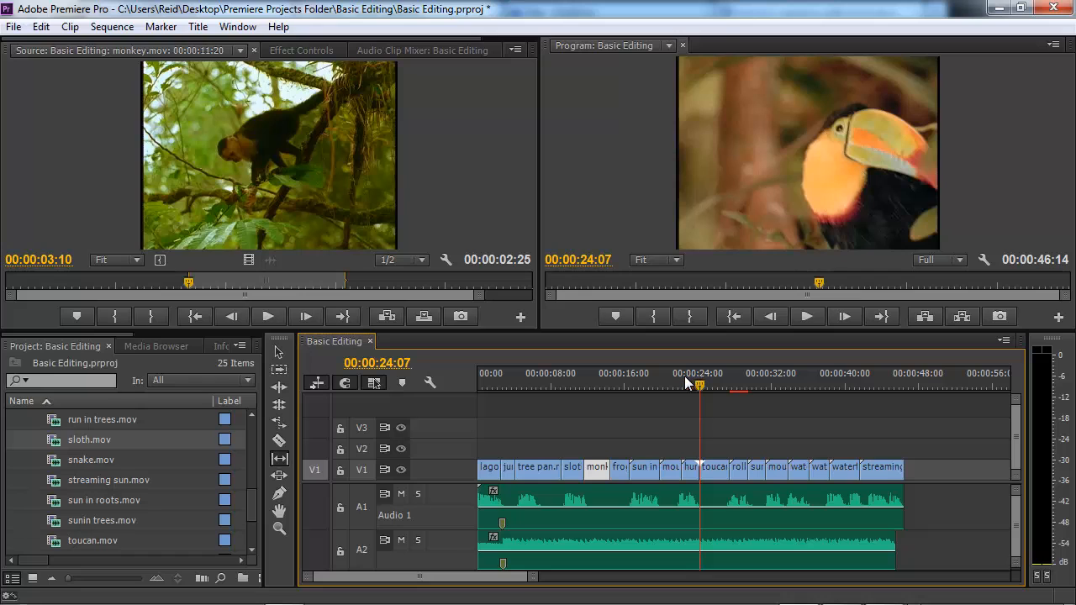
{"action": "left_click_drag", "start_coordinate": [688, 383], "coordinate": [670, 379]}
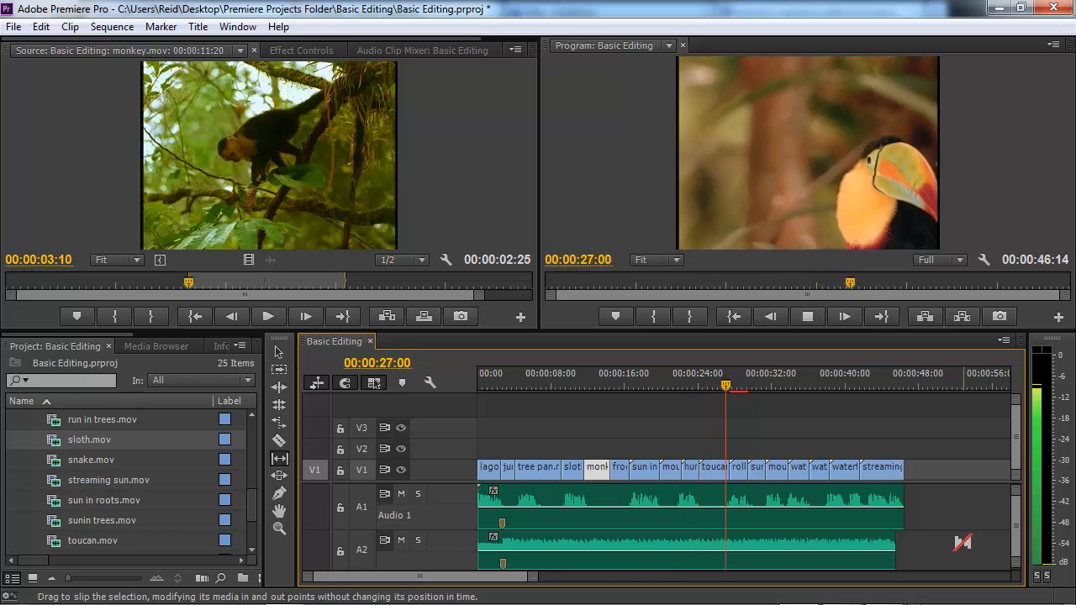
{"action": "key", "text": "space"}
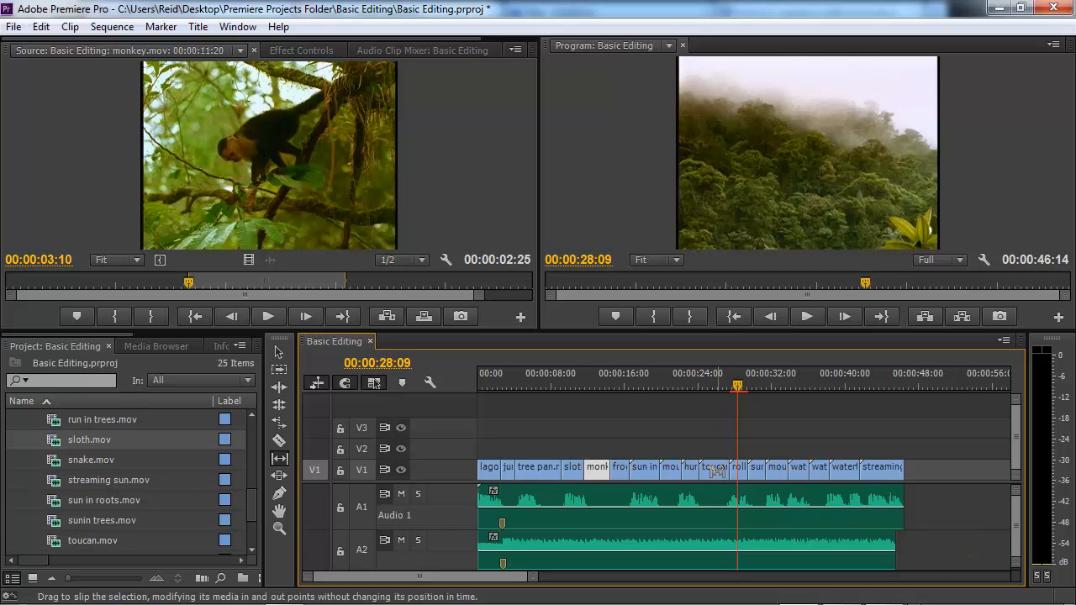
Open the V1 toucan clip in the source monitor and slip its footage so the shot starts at source time 00:00:02:03
{"action": "double_click", "coordinate": [714, 467]}
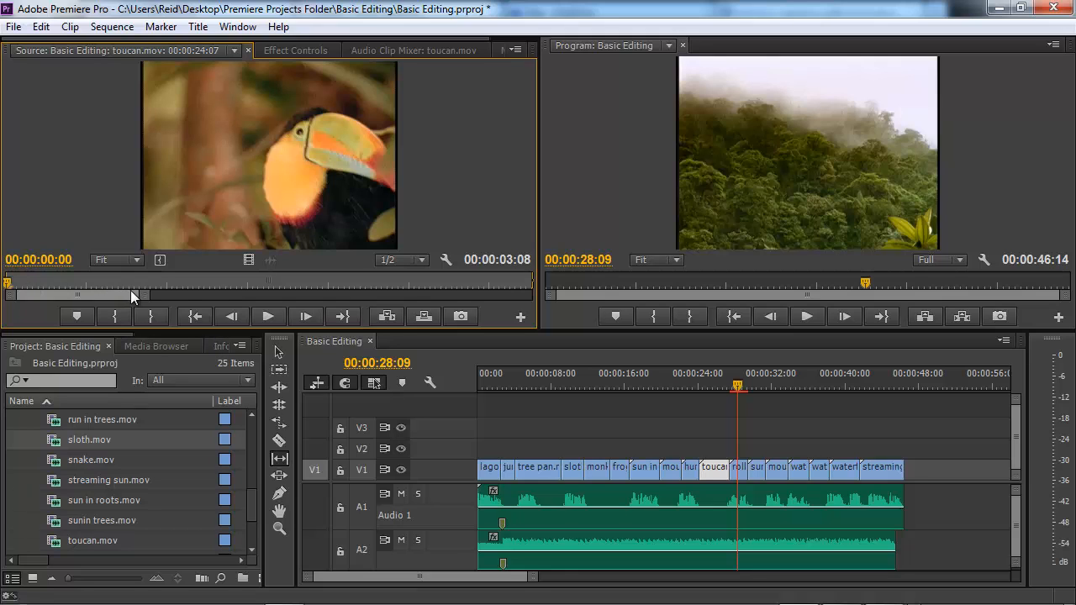
{"action": "left_click_drag", "start_coordinate": [146, 300], "coordinate": [500, 308]}
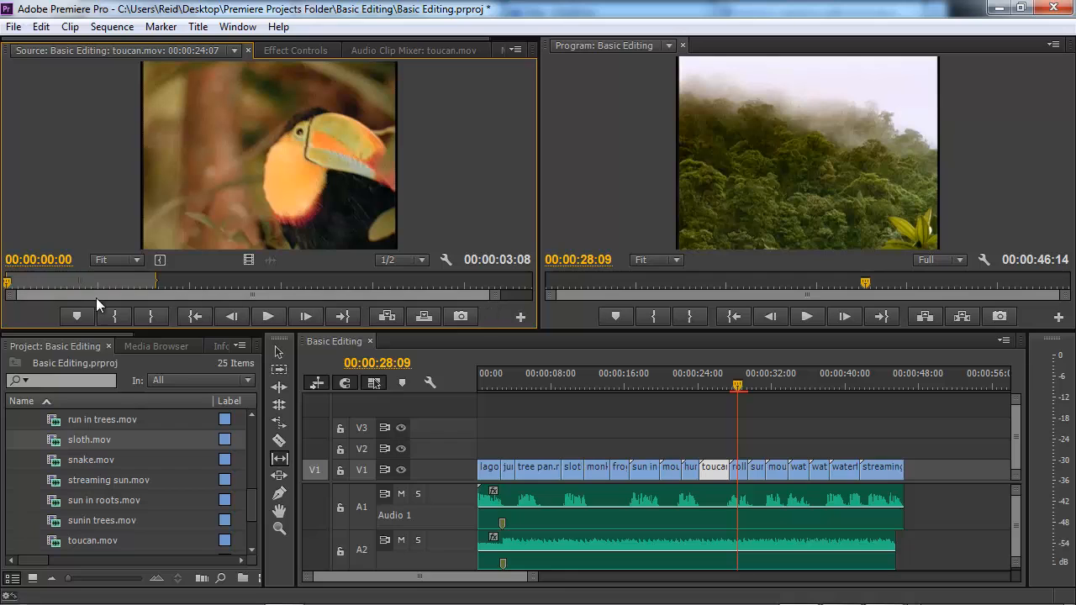
{"action": "left_click_drag", "start_coordinate": [8, 292], "coordinate": [103, 281]}
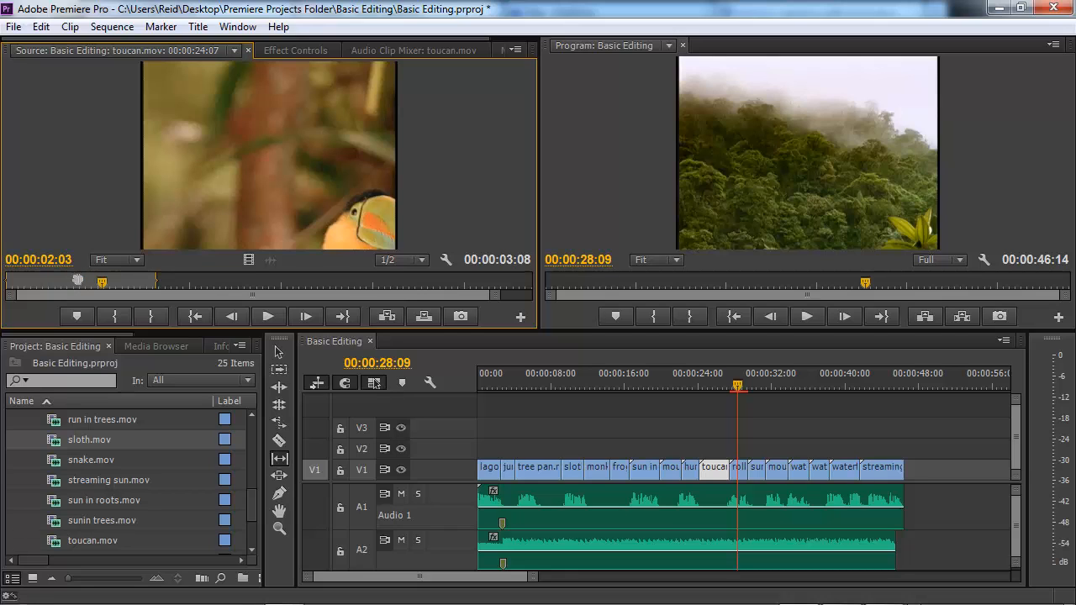
{"action": "left_click_drag", "start_coordinate": [77, 282], "coordinate": [174, 284]}
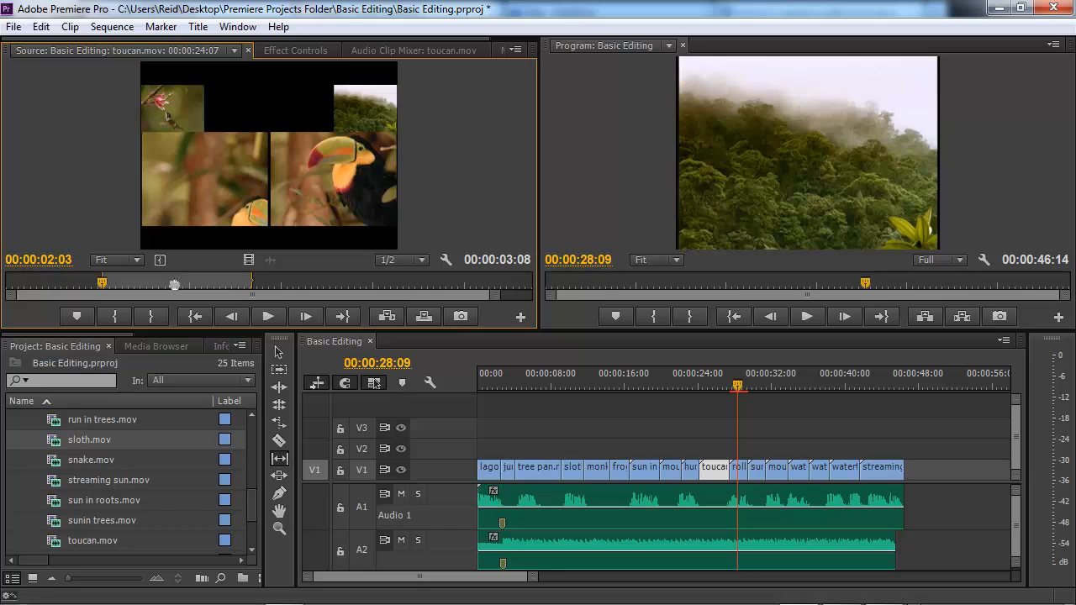
{"action": "left_click_drag", "start_coordinate": [174, 284], "coordinate": [174, 284]}
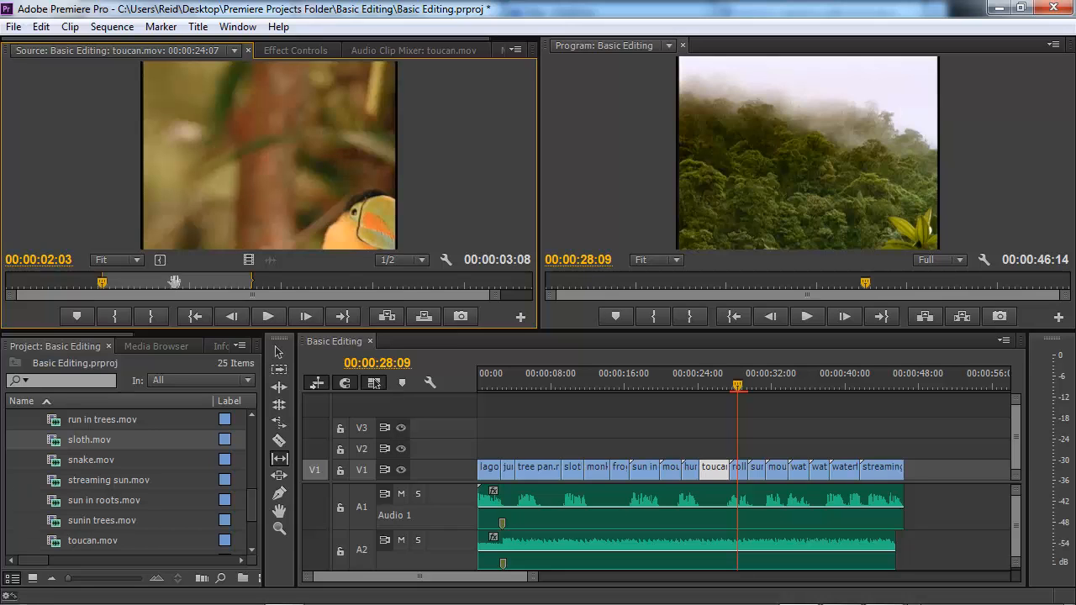
Play back from the hummingbird clip at 00:00:22:09 to check the slipped toucan shot
{"action": "left_click", "coordinate": [690, 376]}
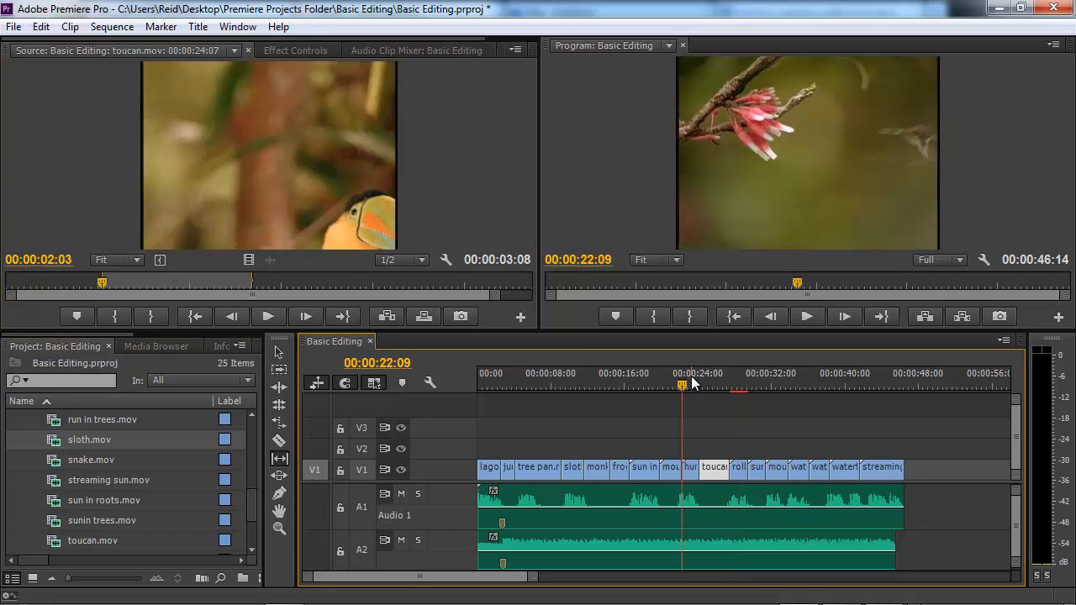
{"action": "key", "text": "space"}
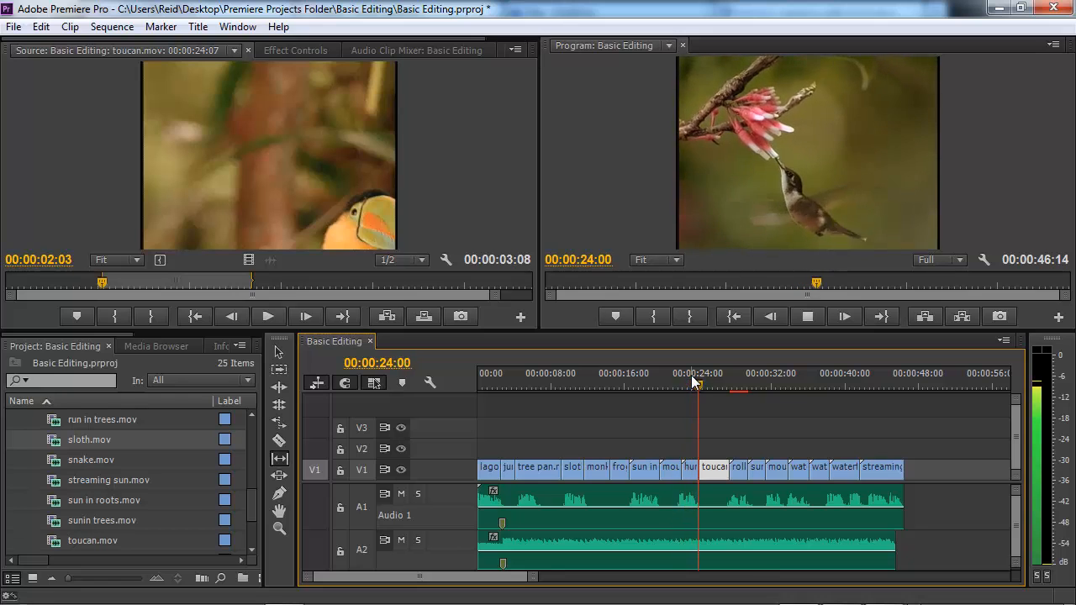